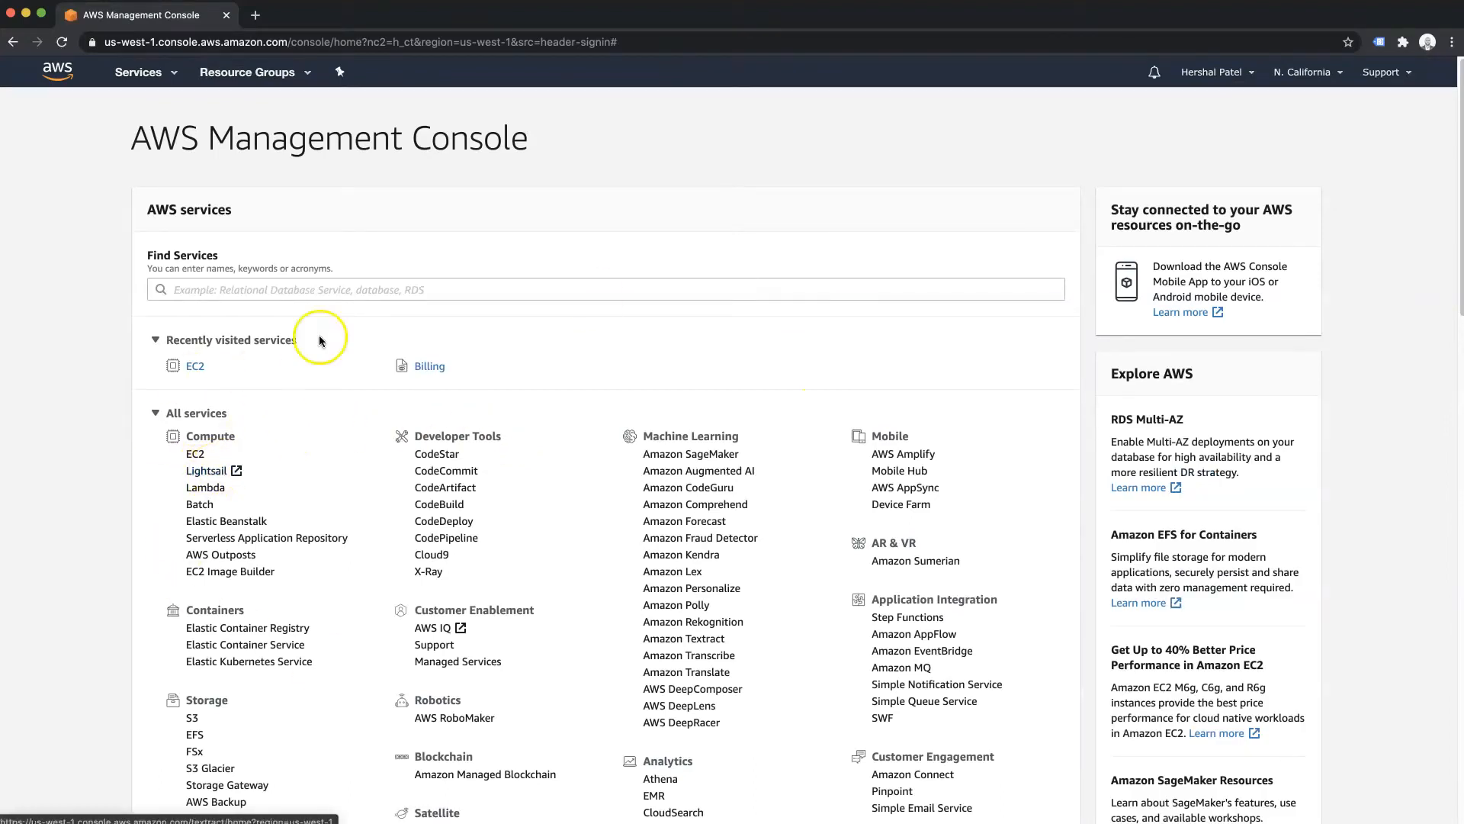
Find the Lightsail service in the AWS console and start creating a new instance
click(355, 289)
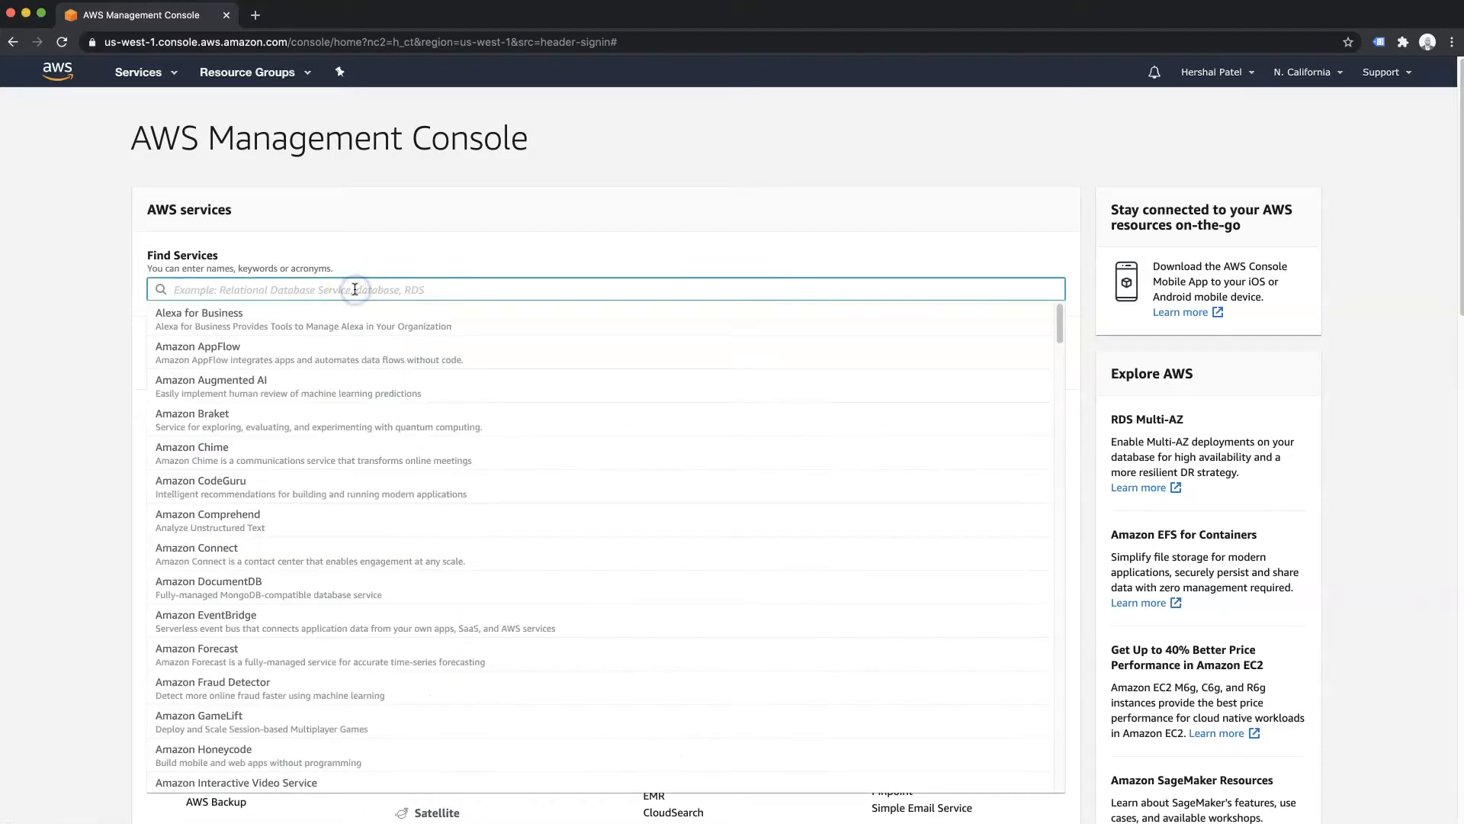
text(lightsail)
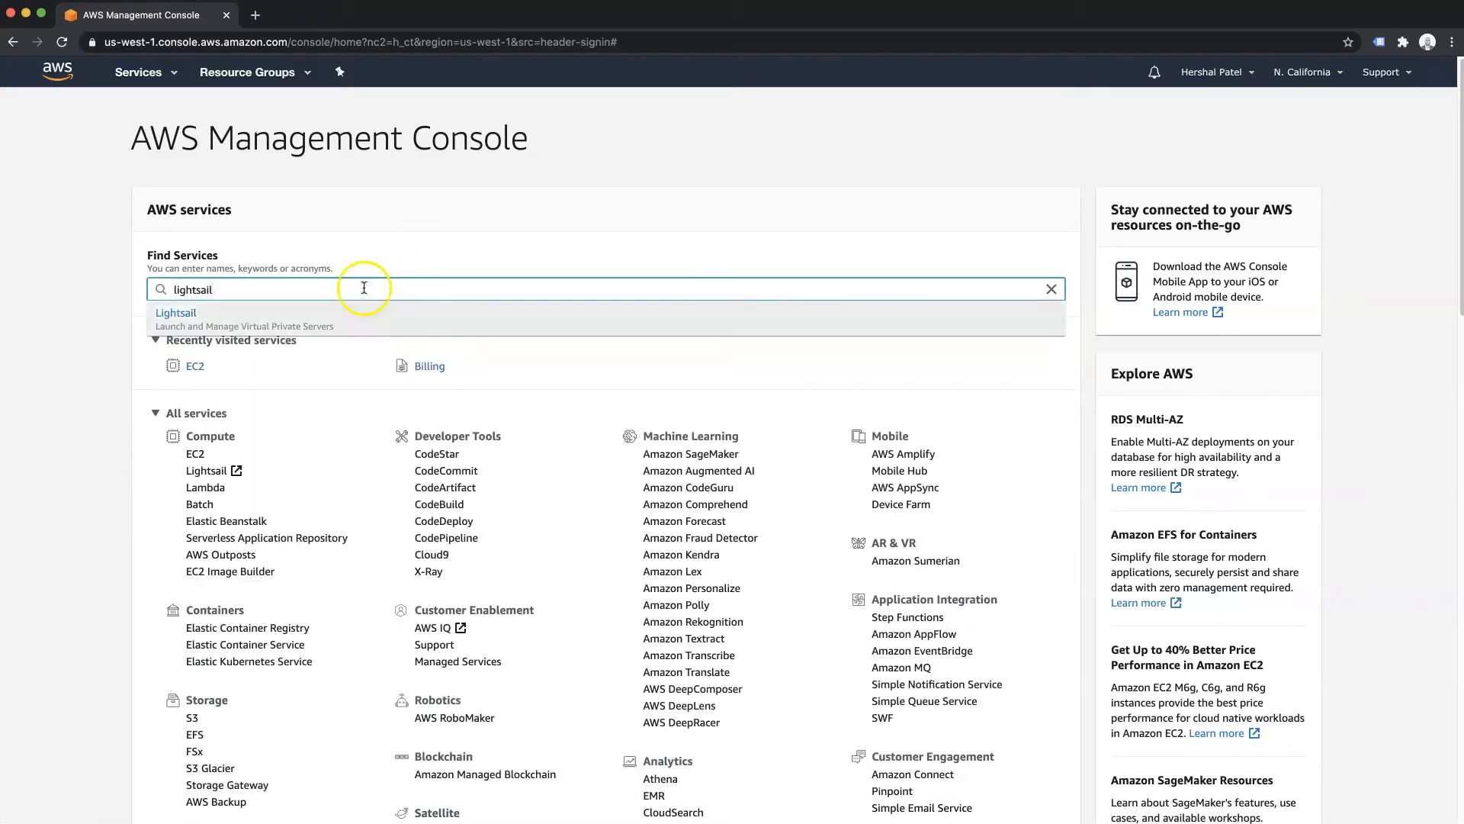
click(180, 328)
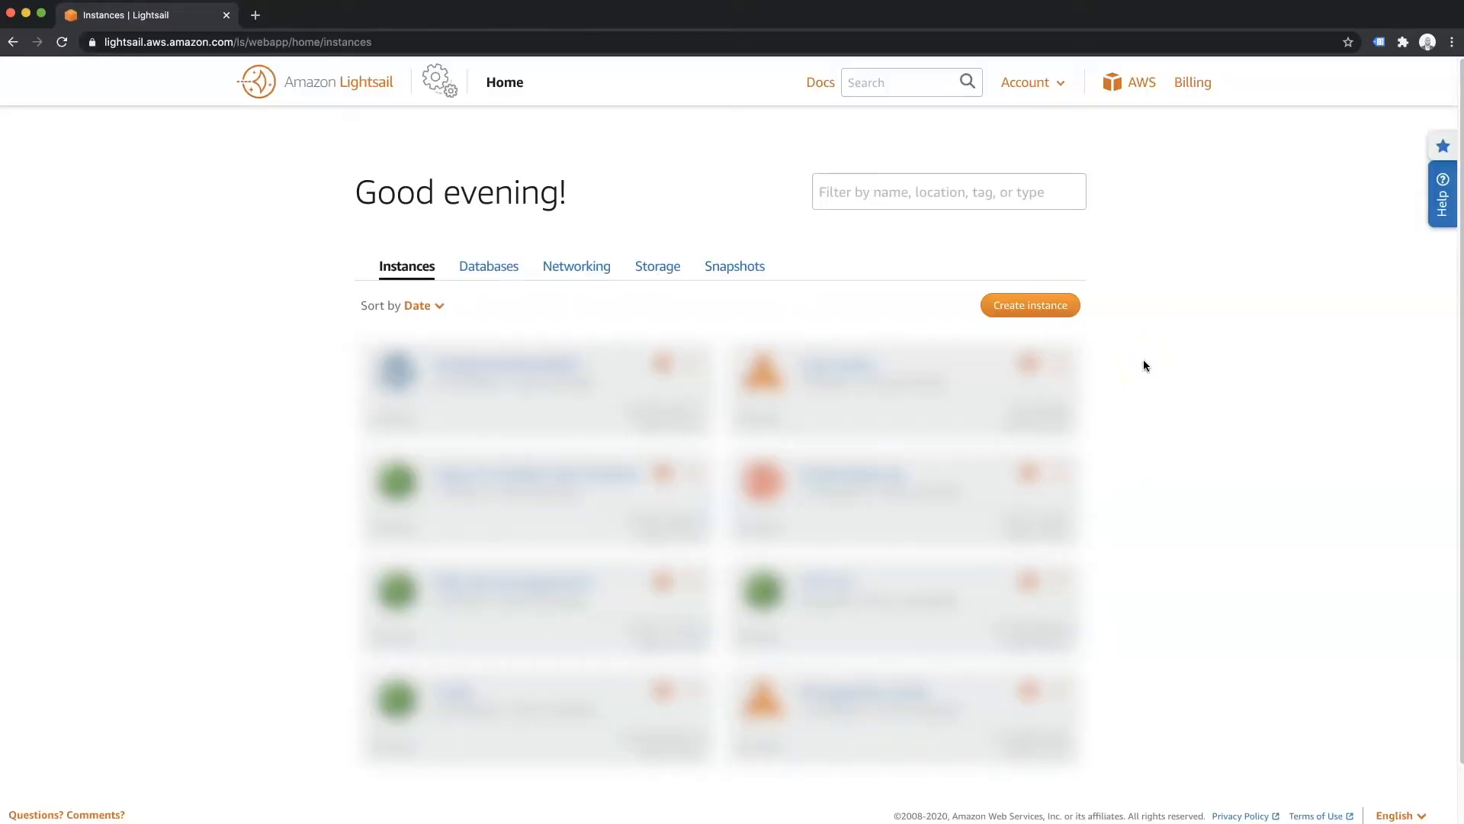
click(1037, 311)
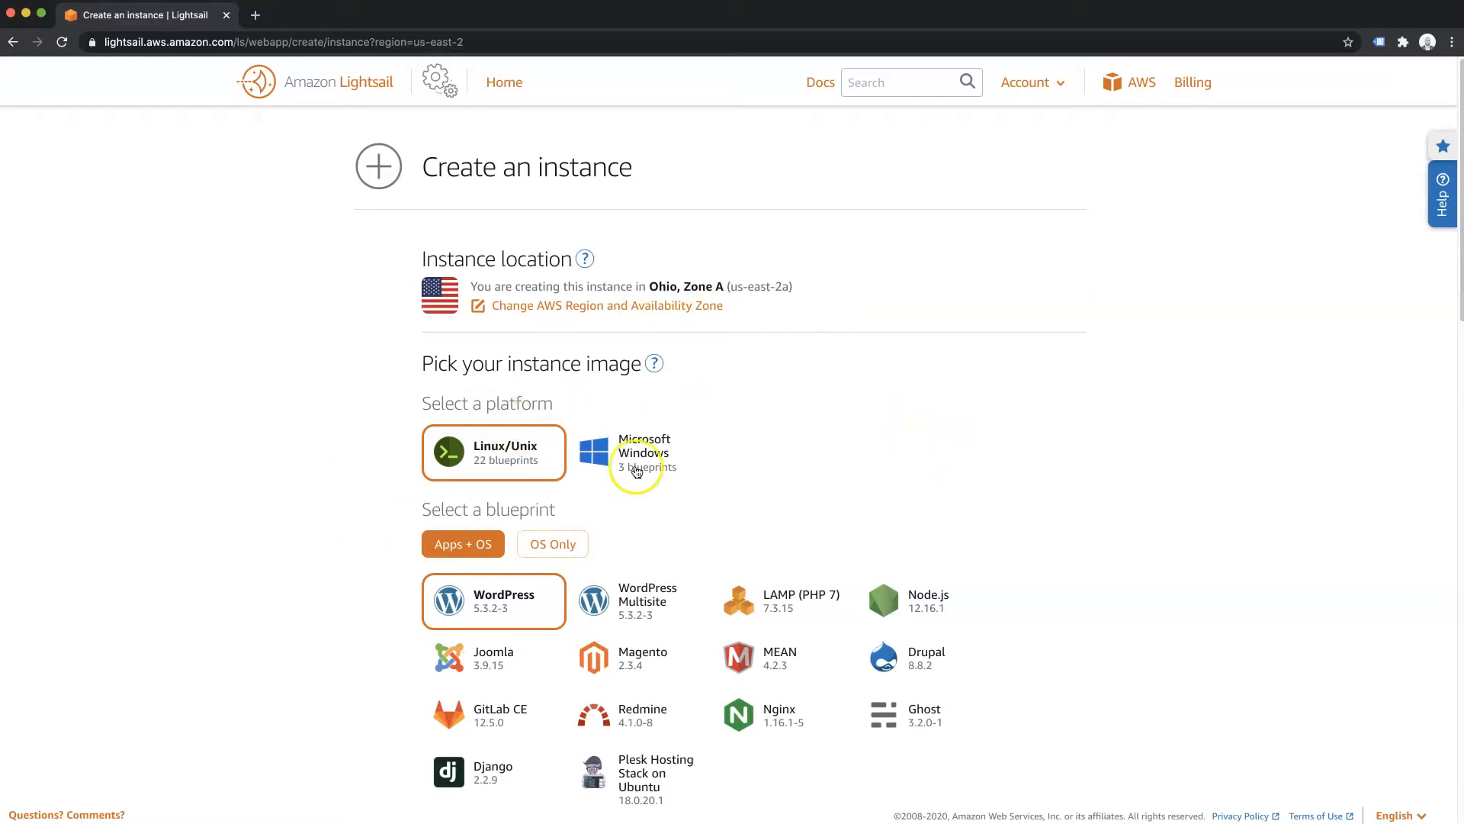
Keep the Linux/Unix platform with the WordPress 5.3.2-3 blueprint and choose the $3.5 monthly instance plan
scroll(706, 423, down, 2)
scroll(697, 385, up, 2)
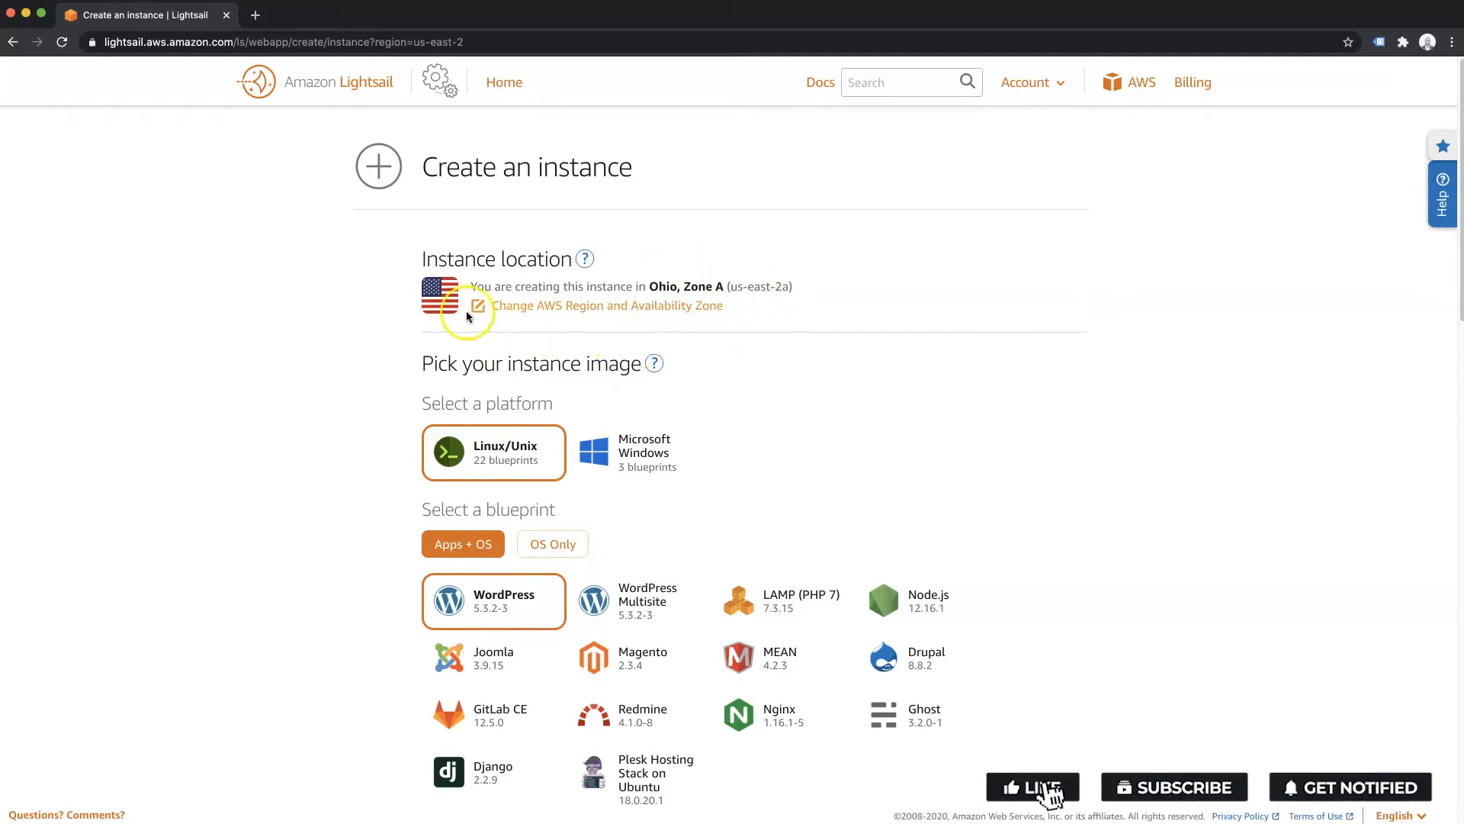
scroll(377, 471, down, 2)
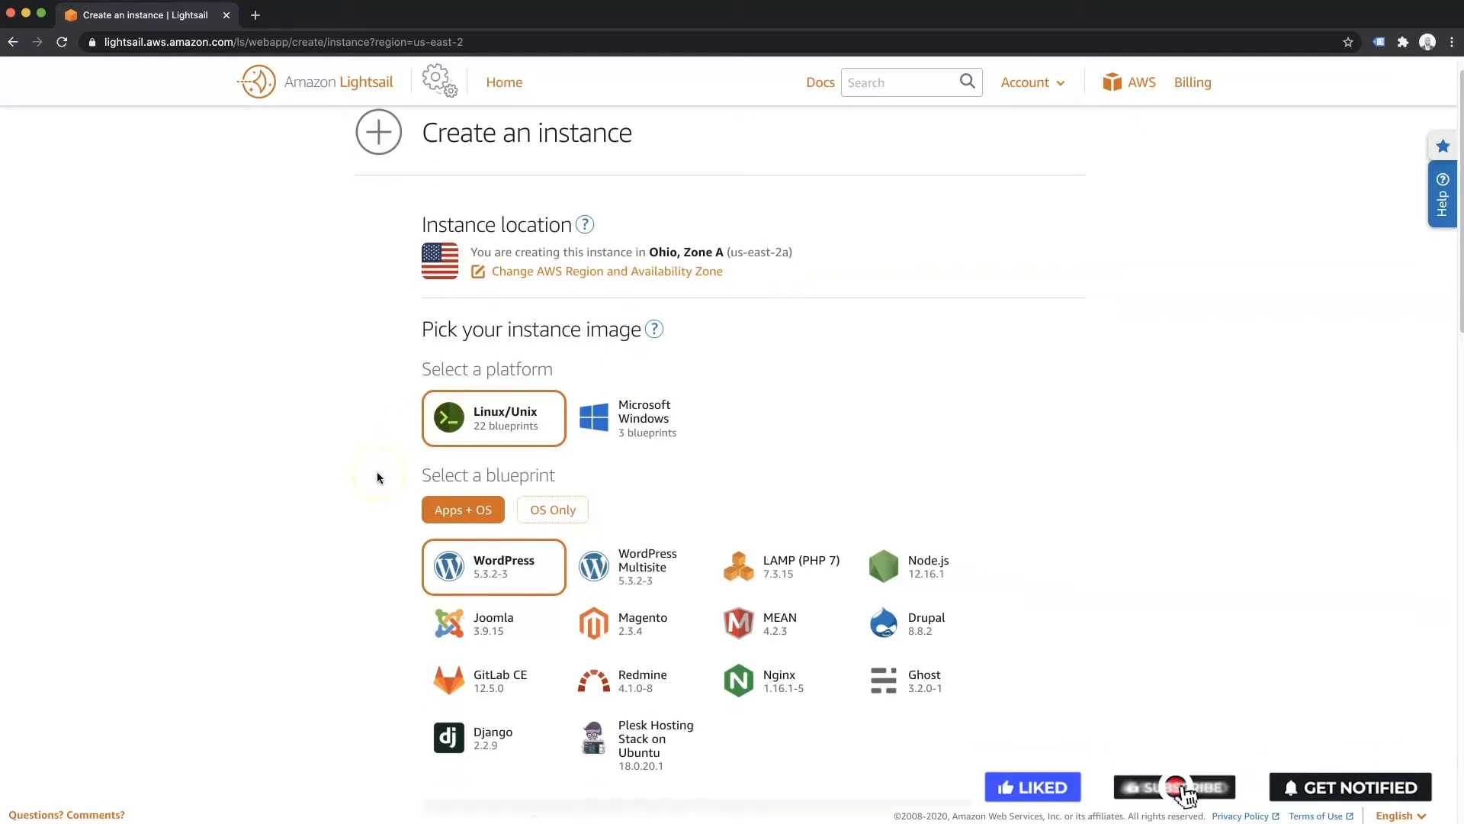
scroll(377, 473, down, 1)
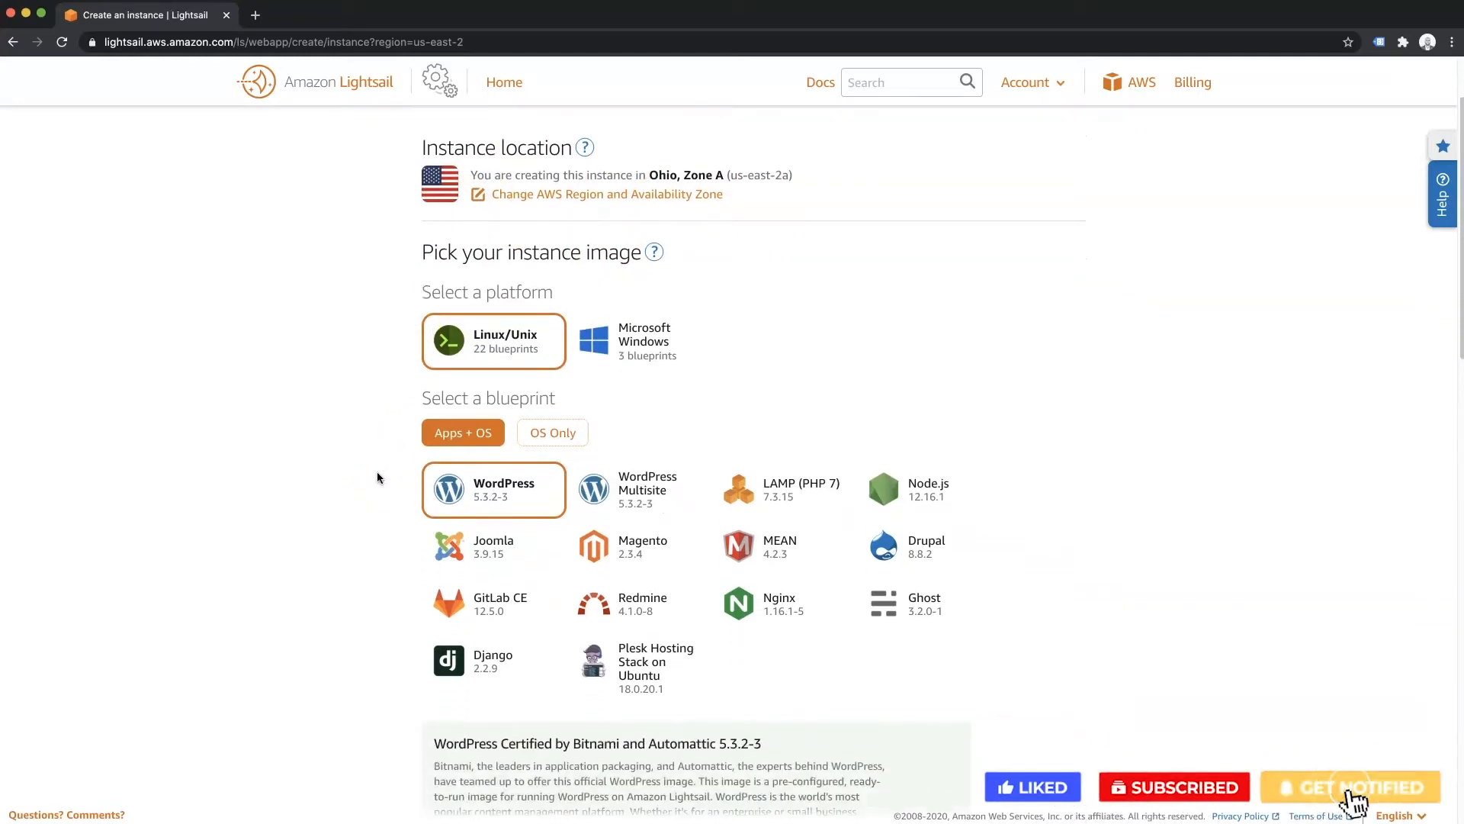
scroll(377, 474, down, 1)
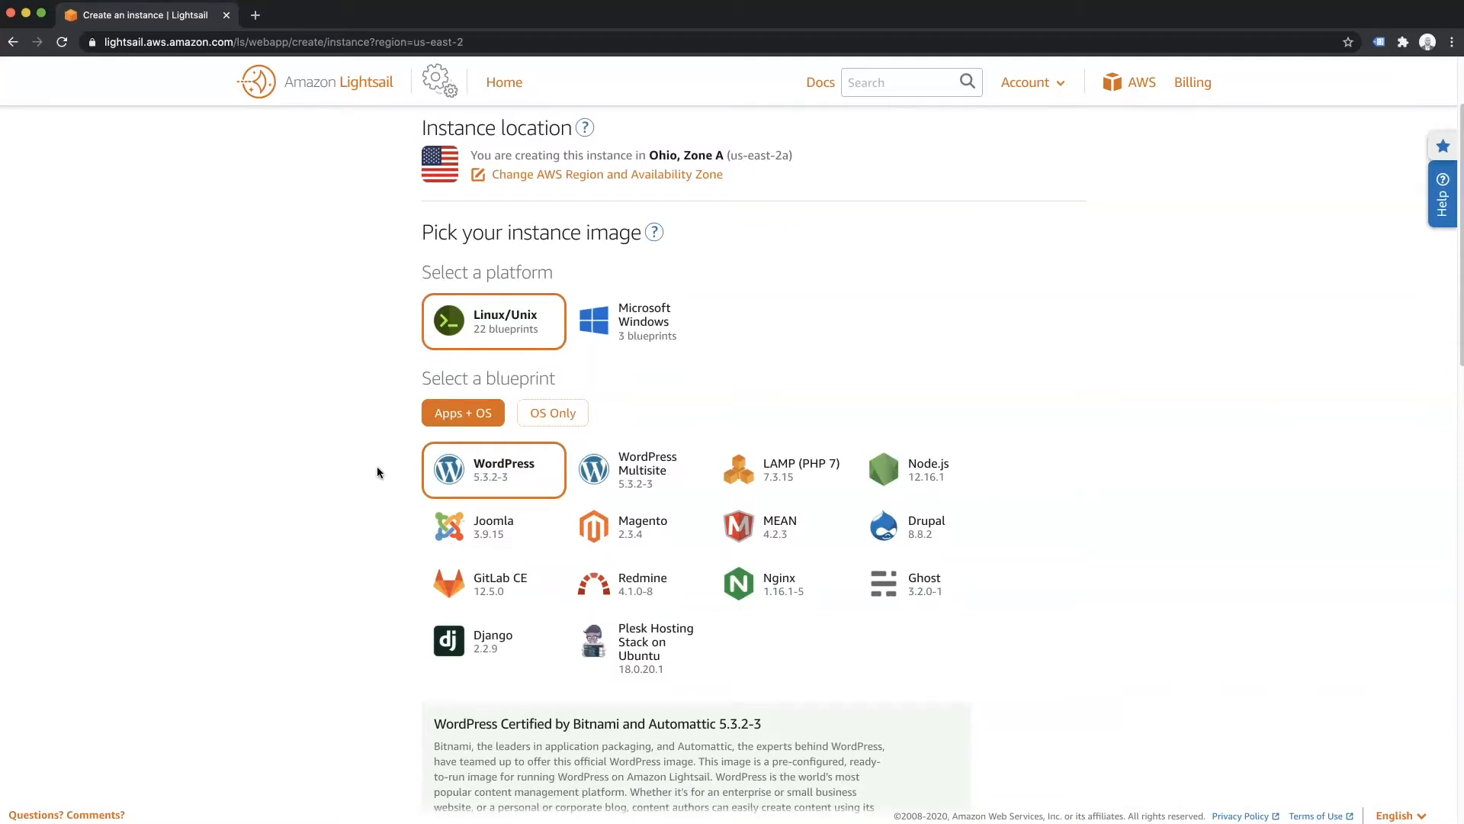
scroll(377, 473, down, 1)
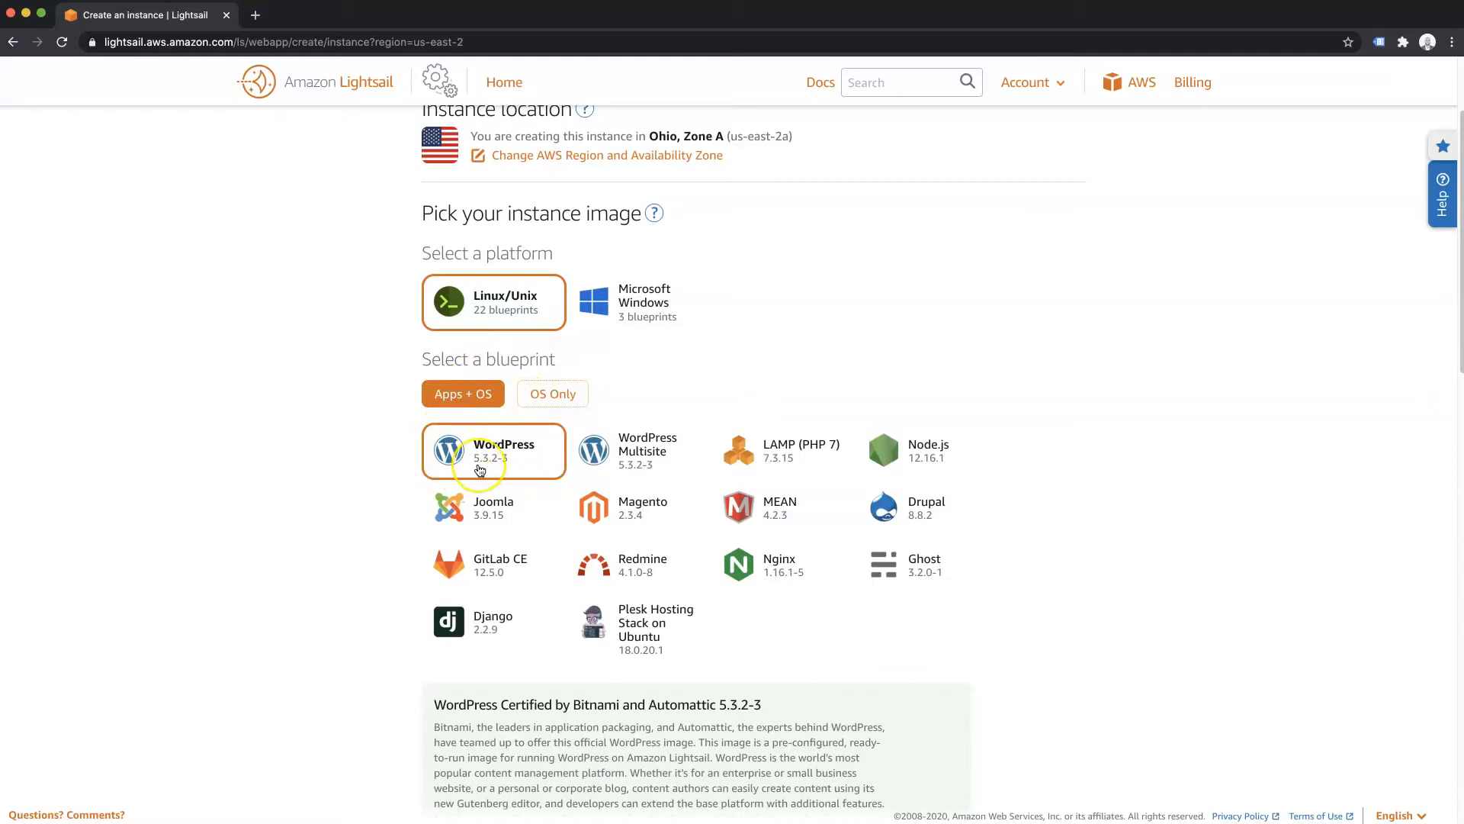
scroll(1097, 565, down, 15)
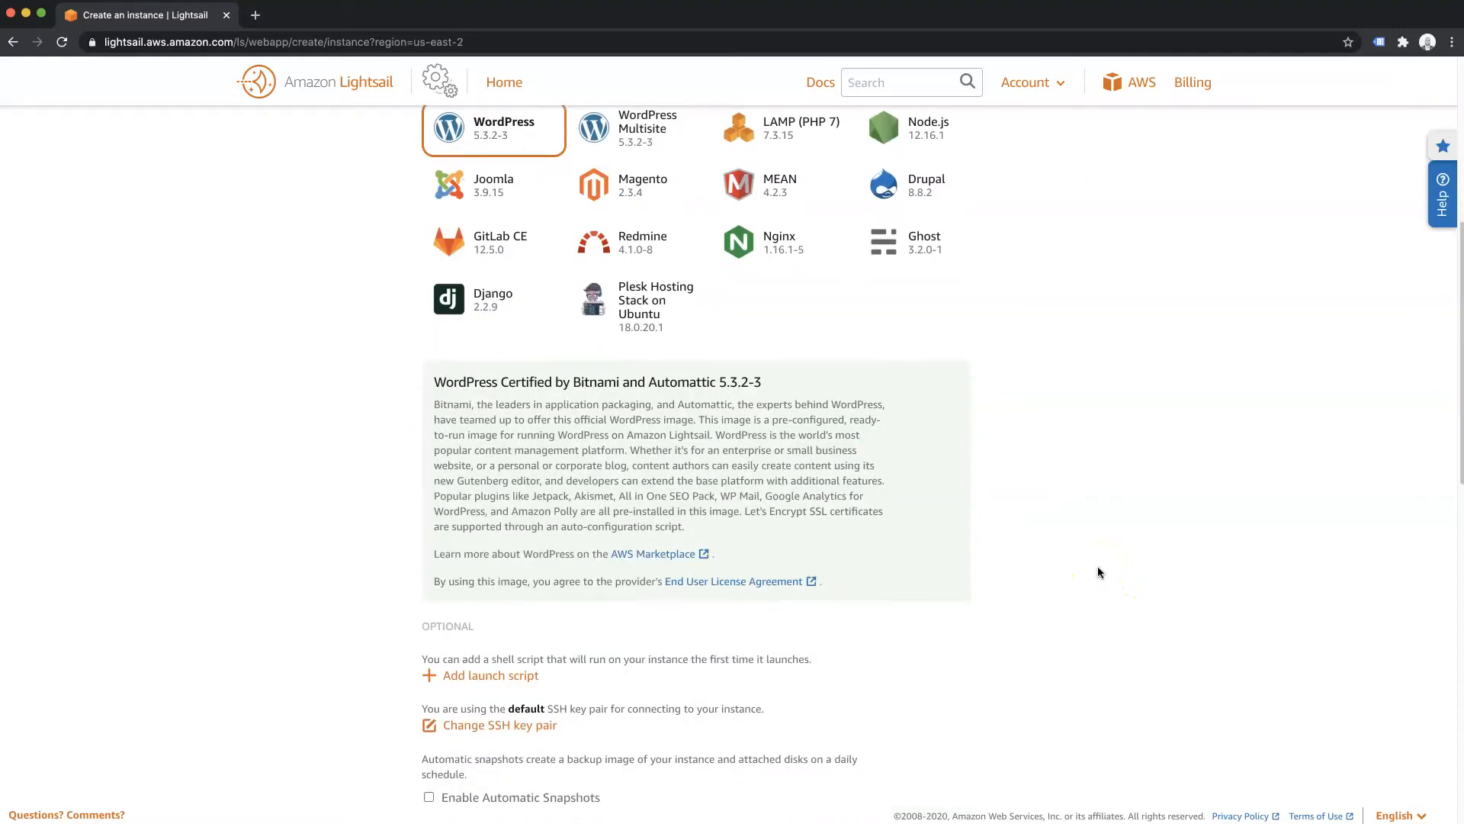
click(548, 292)
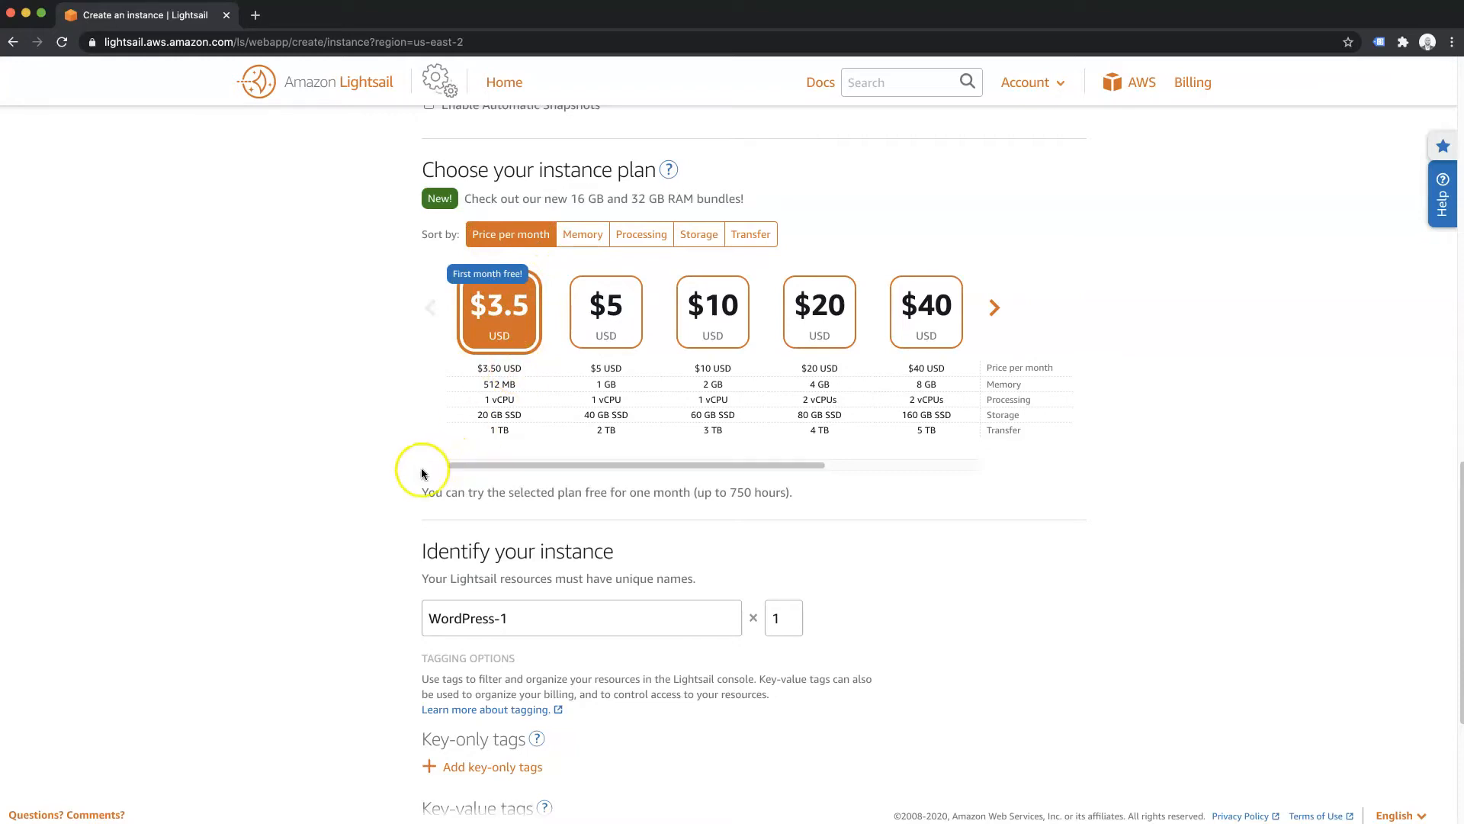
Replace the default instance name with the test WordPress site's name, create the instance, and dismiss the recommendation
scroll(353, 572, down, 3)
click(569, 389)
click(379, 385)
click(515, 390)
drag(541, 390, 324, 386)
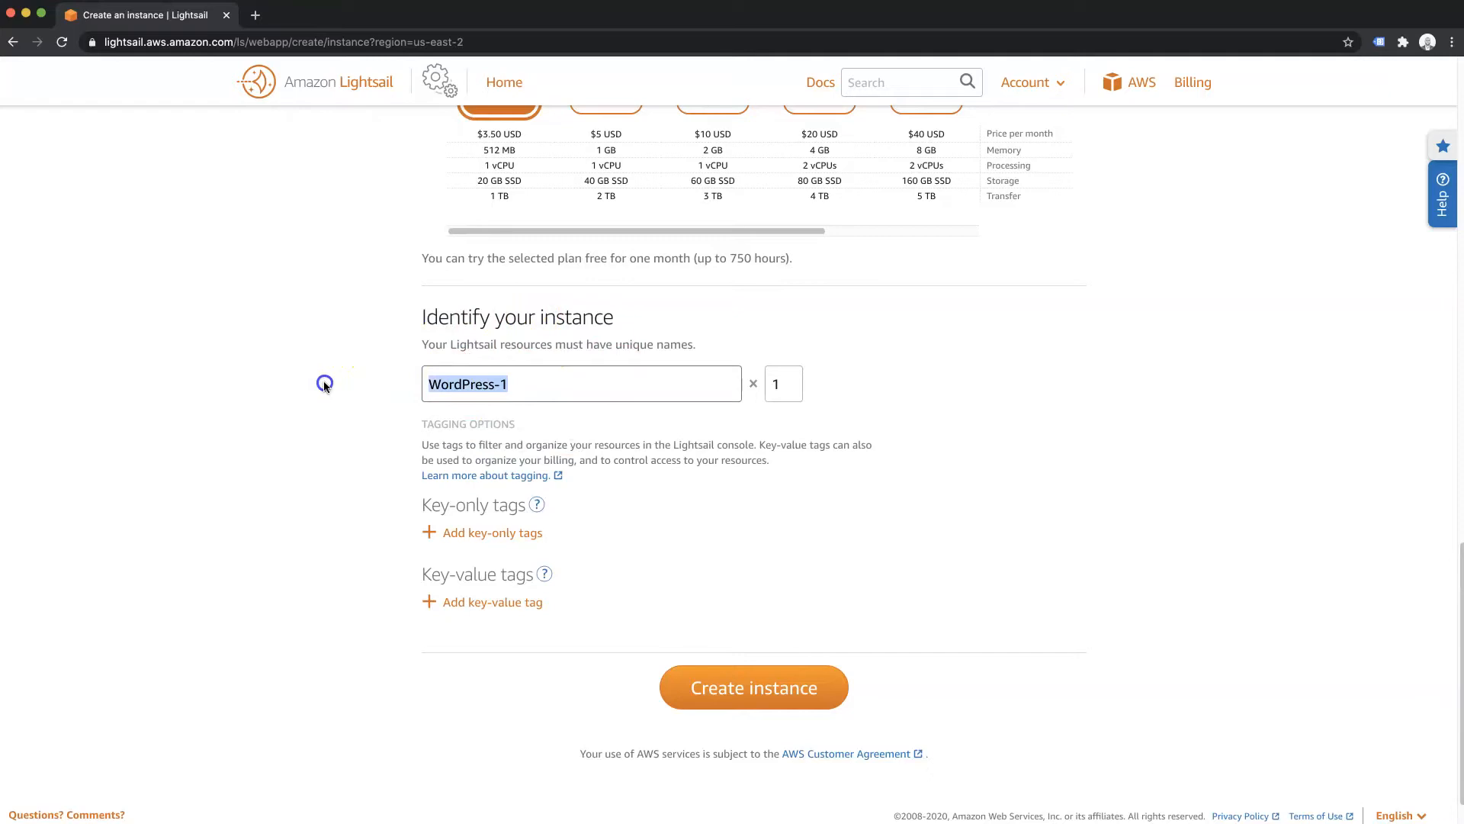
text(NotHers)
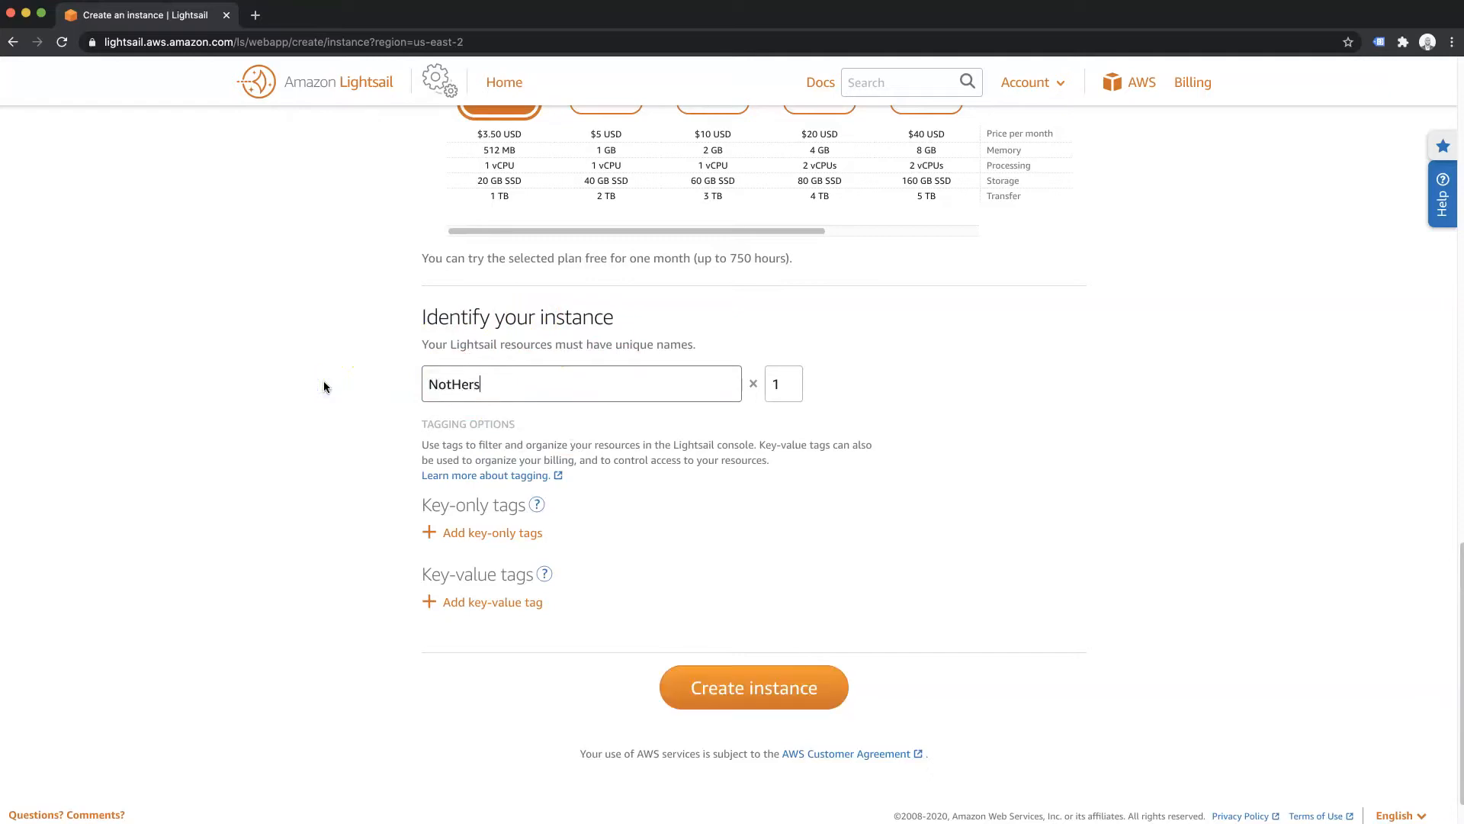
text(halTestWPSite)
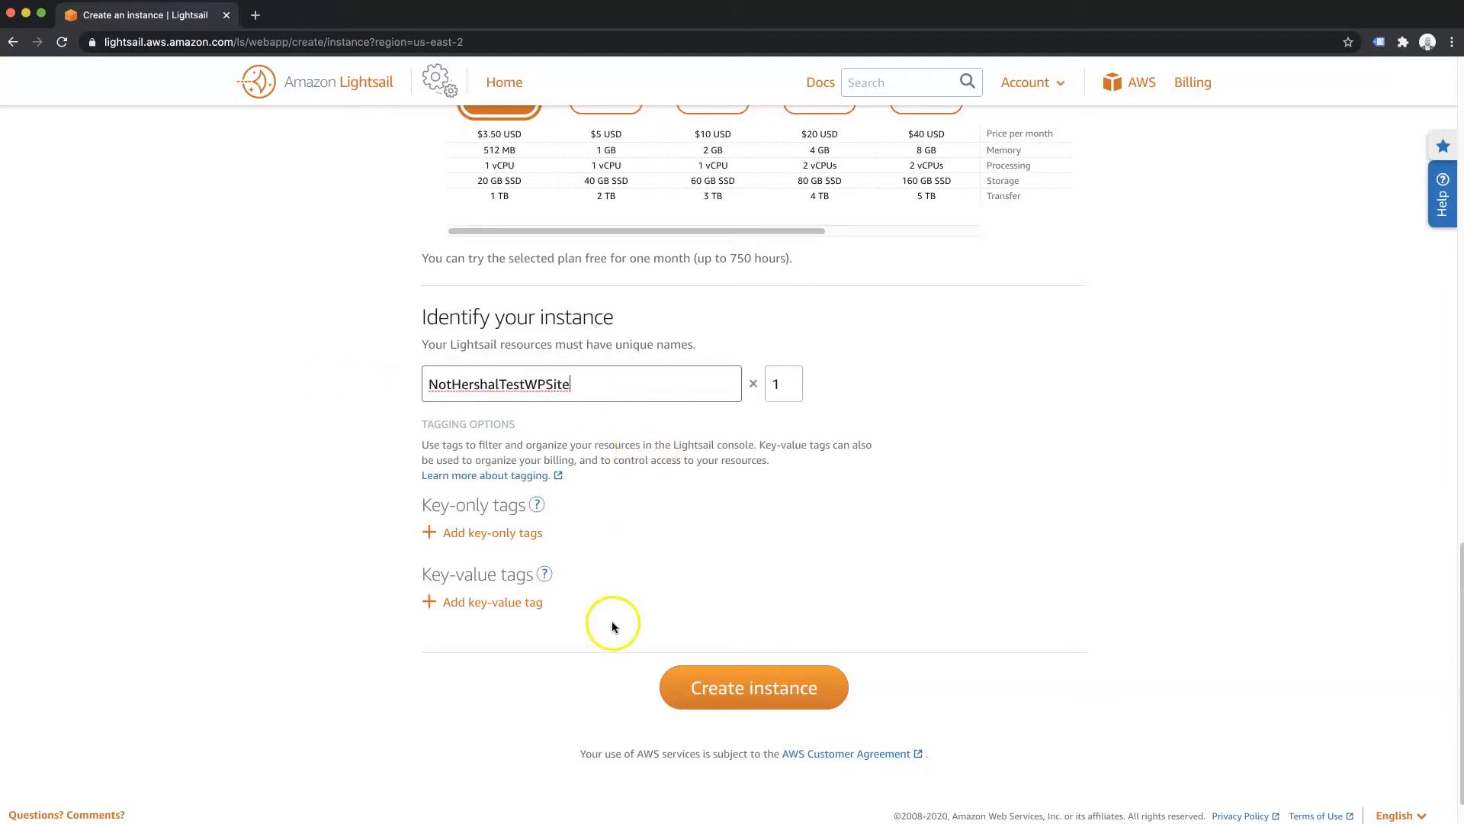
click(776, 685)
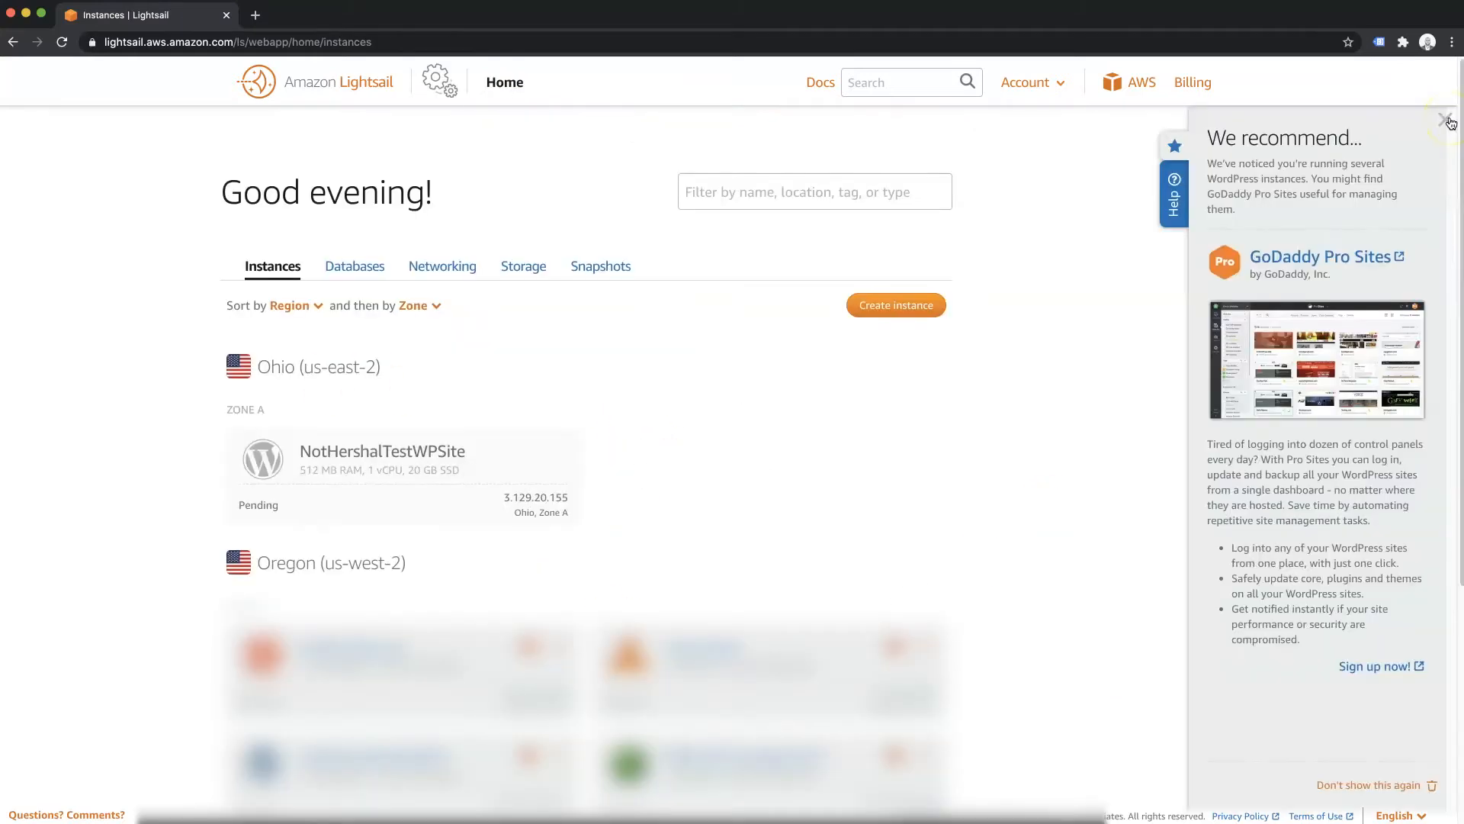
click(1449, 120)
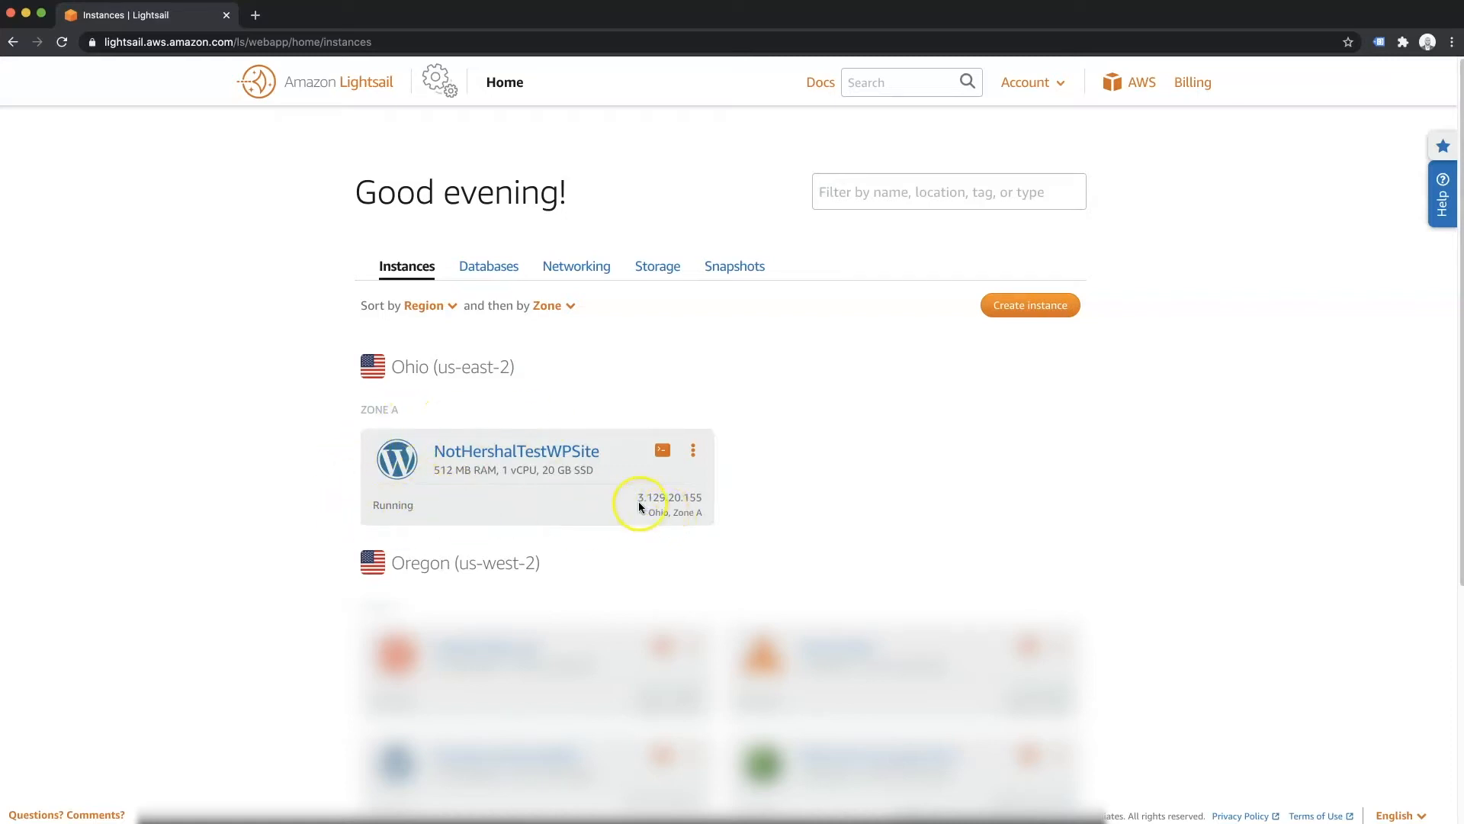
Copy the new instance's public IP address 3.129.20.155 and open it in a new browser tab
drag(640, 497, 671, 498)
right_click(671, 497)
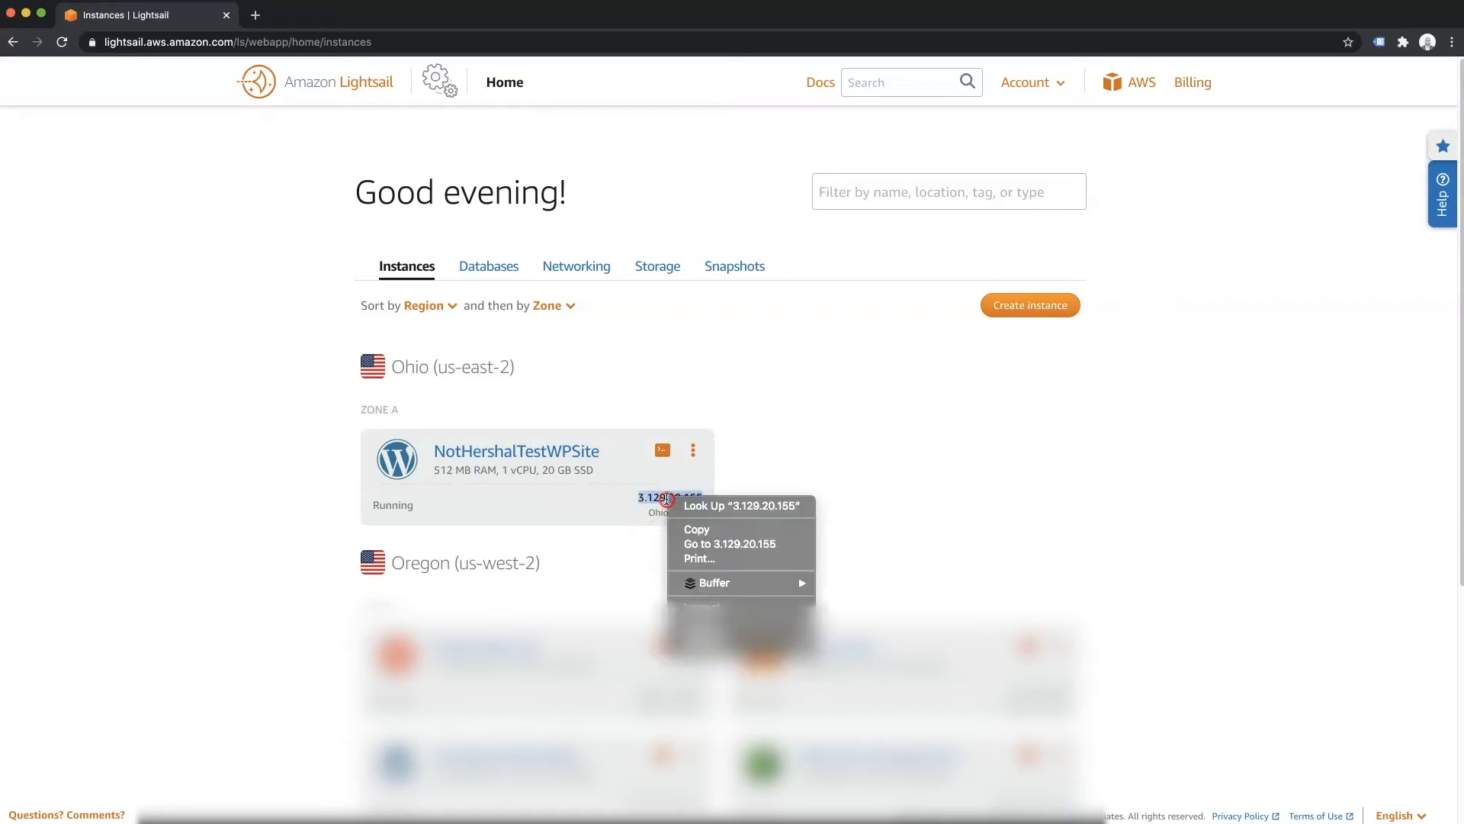
click(691, 518)
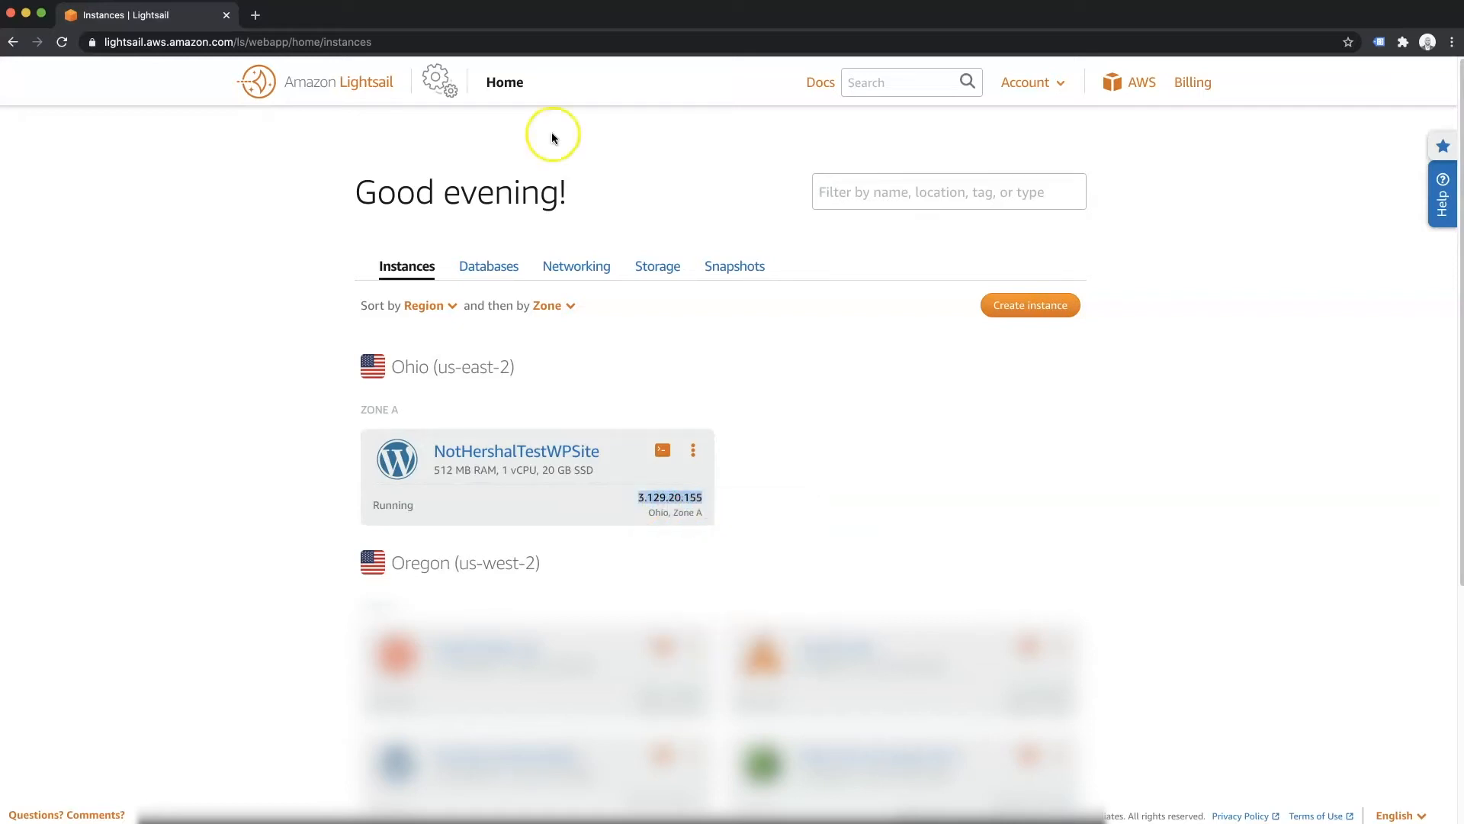
click(255, 15)
right_click(248, 42)
click(276, 123)
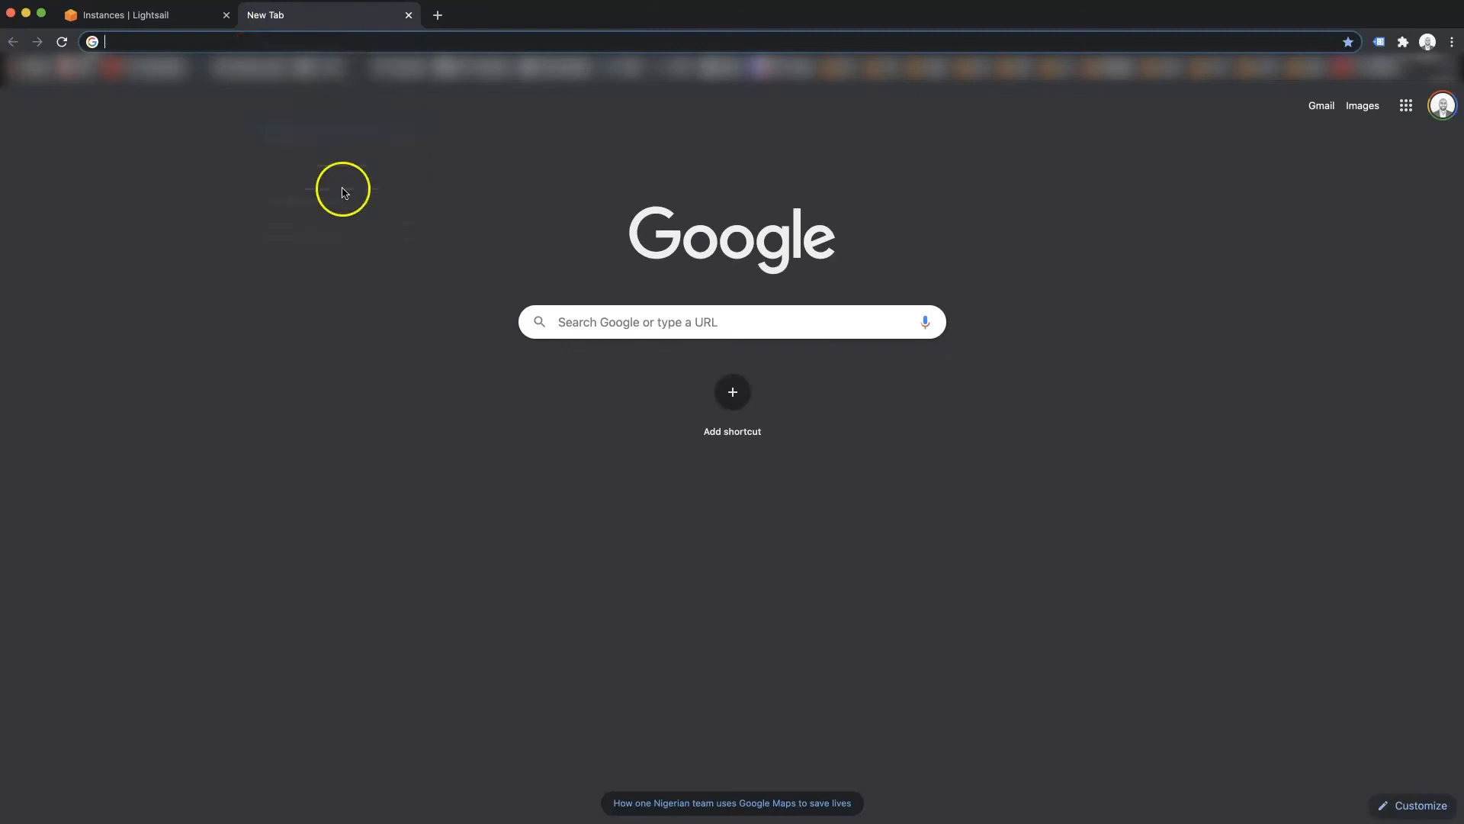
key(Return)
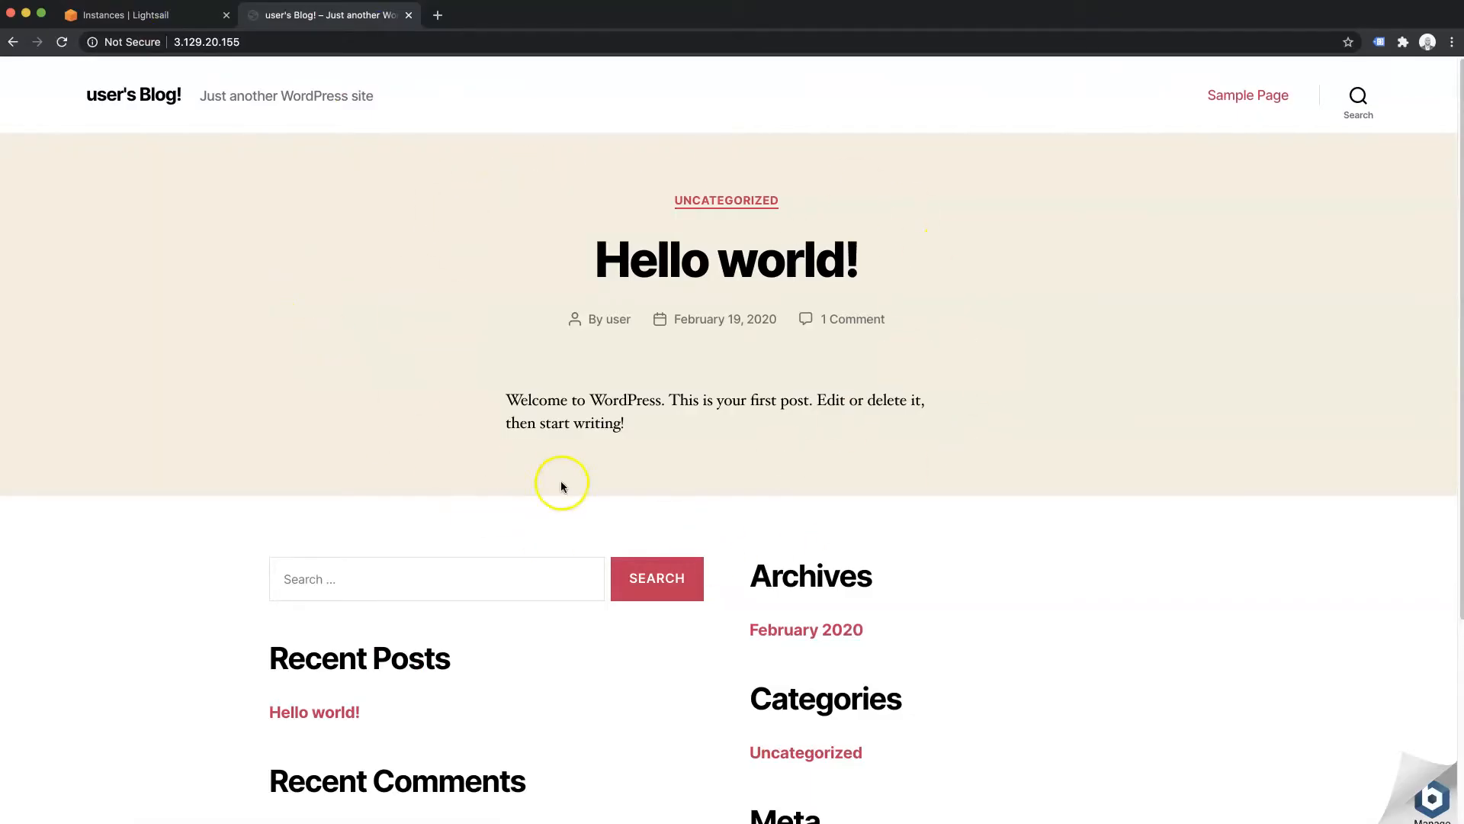
Look through the default WordPress blog's home page and its Sample Page, and return to the home page
scroll(1106, 545, down, 5)
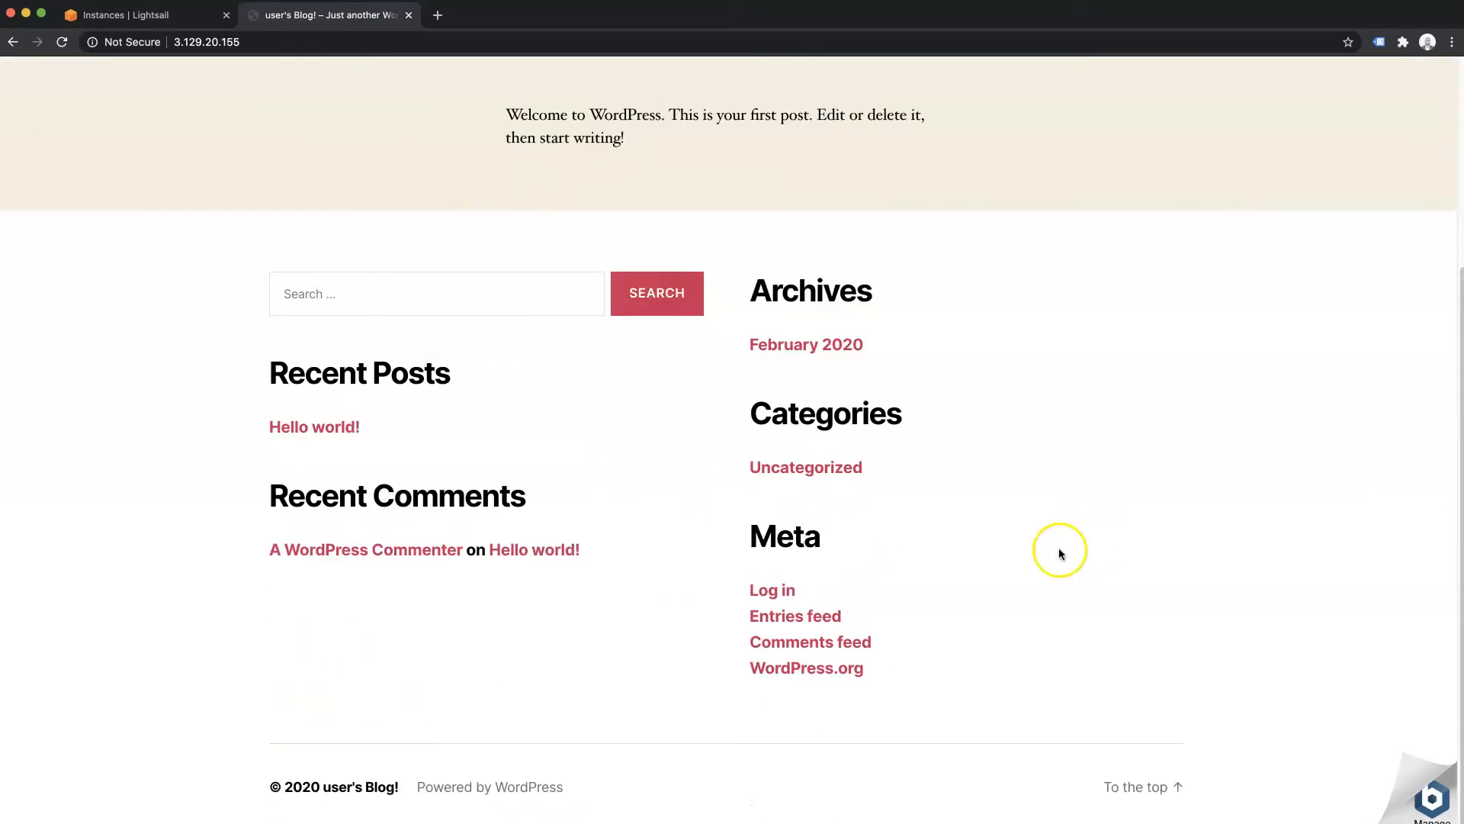
scroll(969, 550, up, 5)
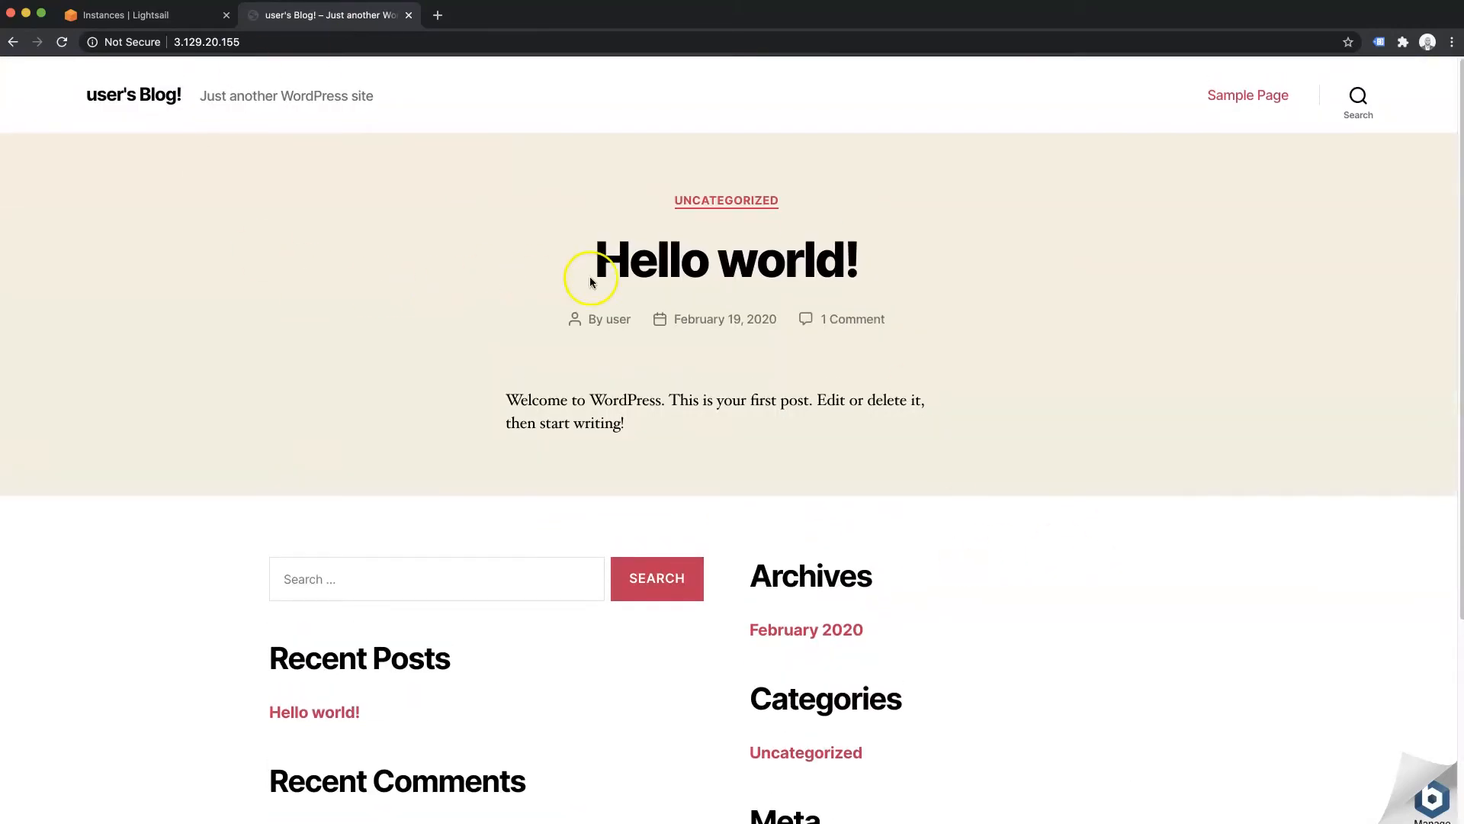
scroll(707, 424, down, 5)
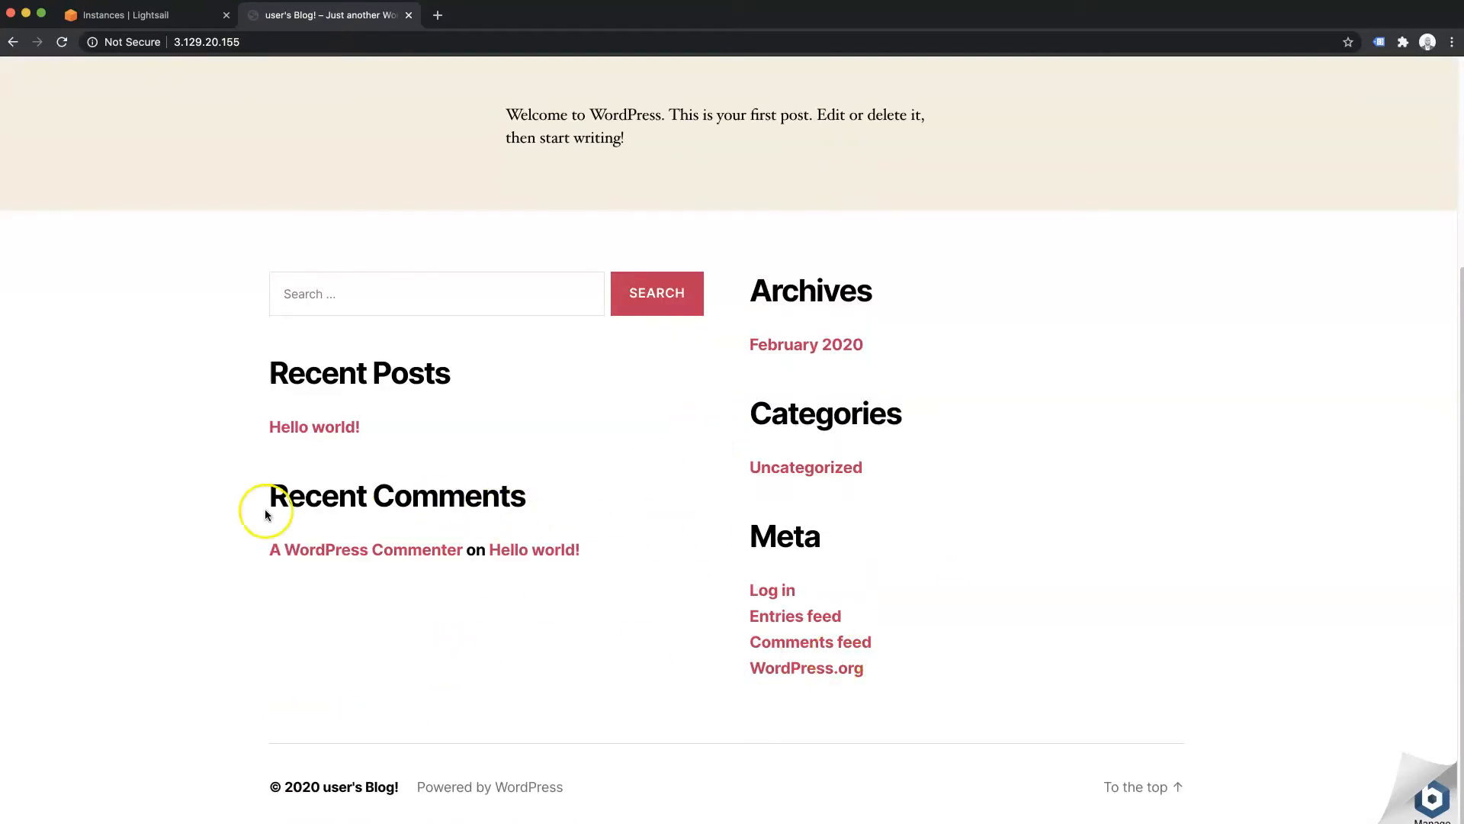
scroll(396, 458, up, 5)
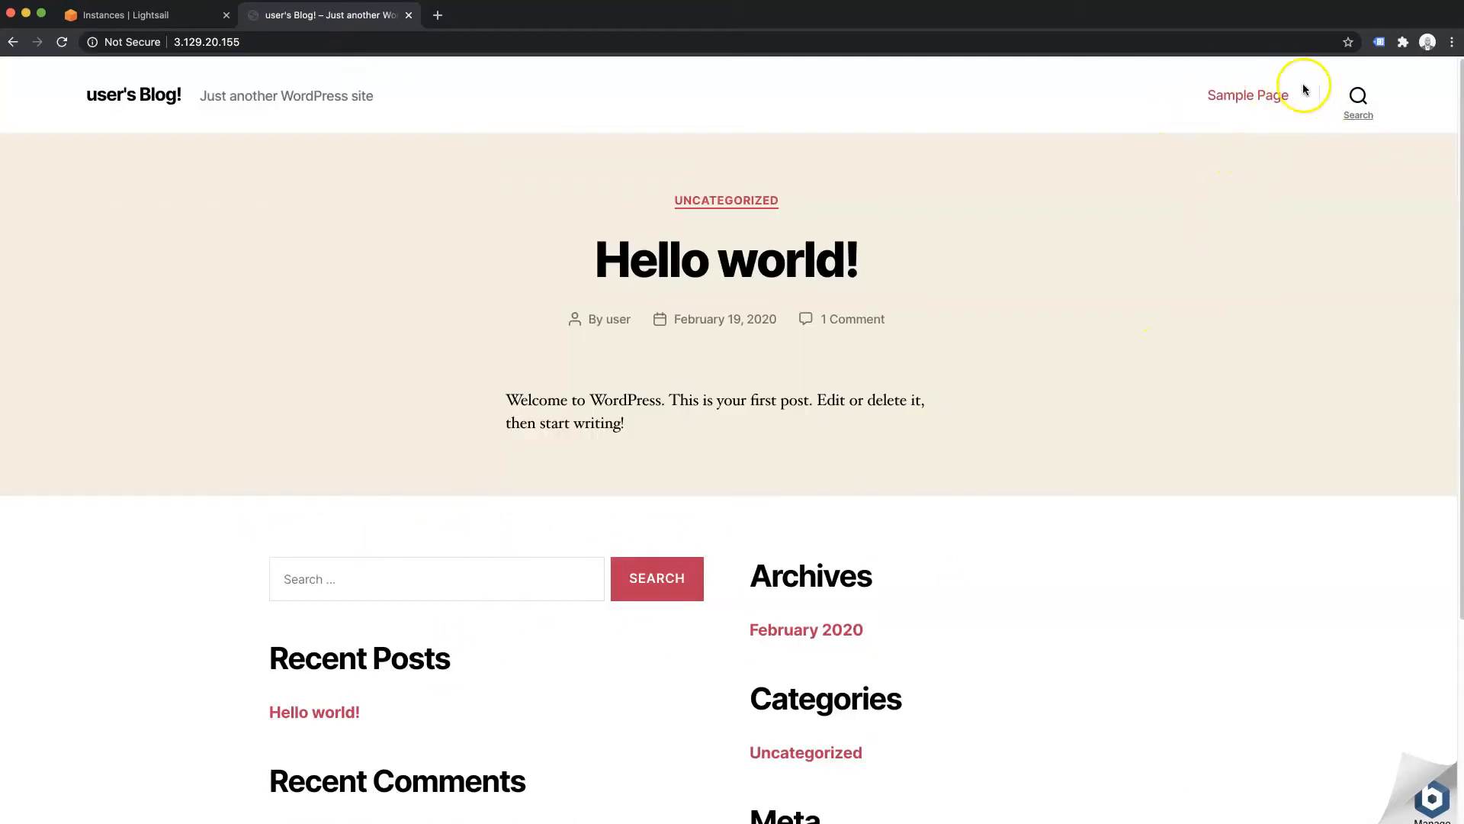
click(1229, 94)
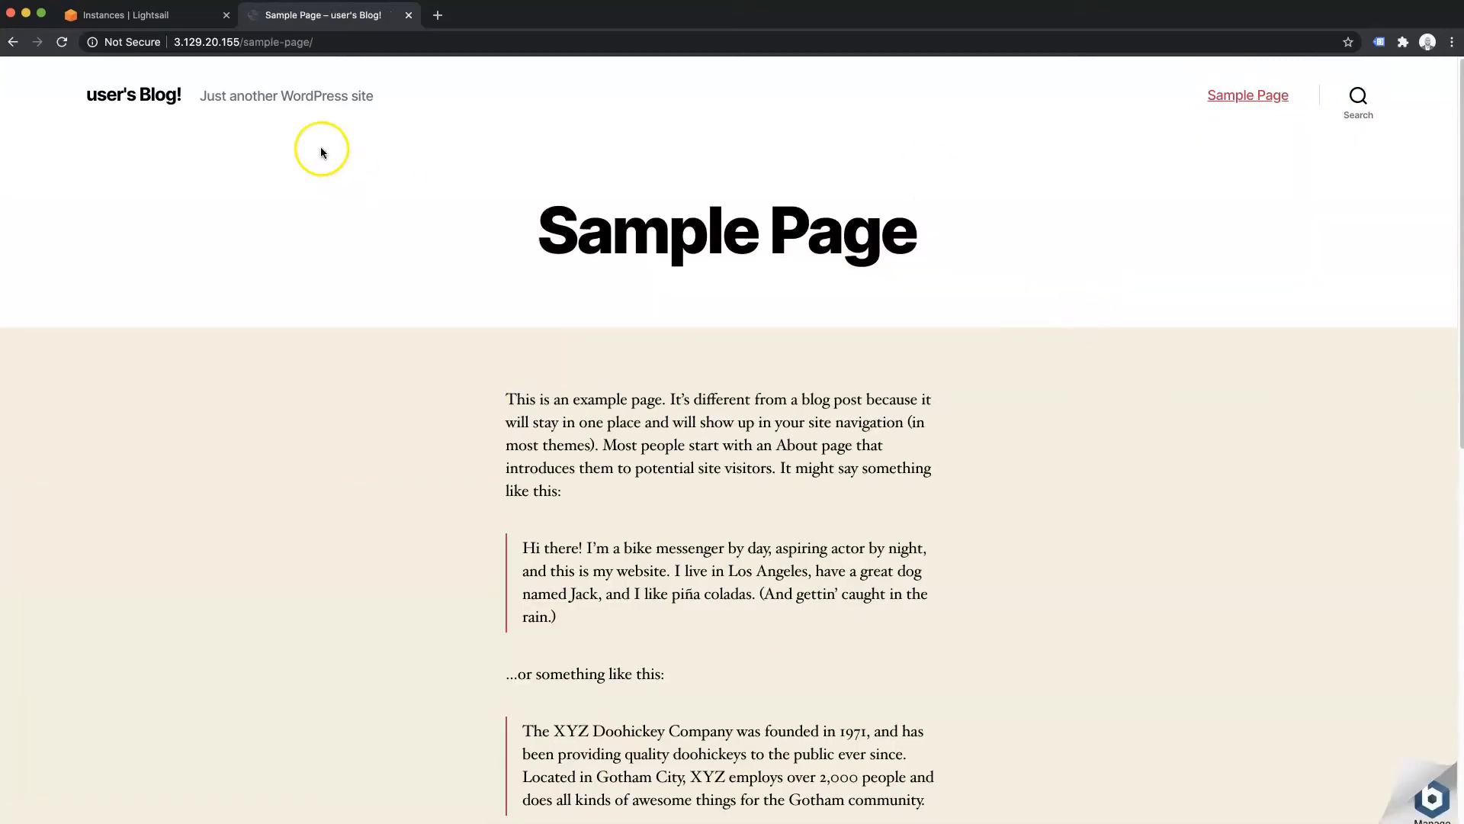
click(155, 103)
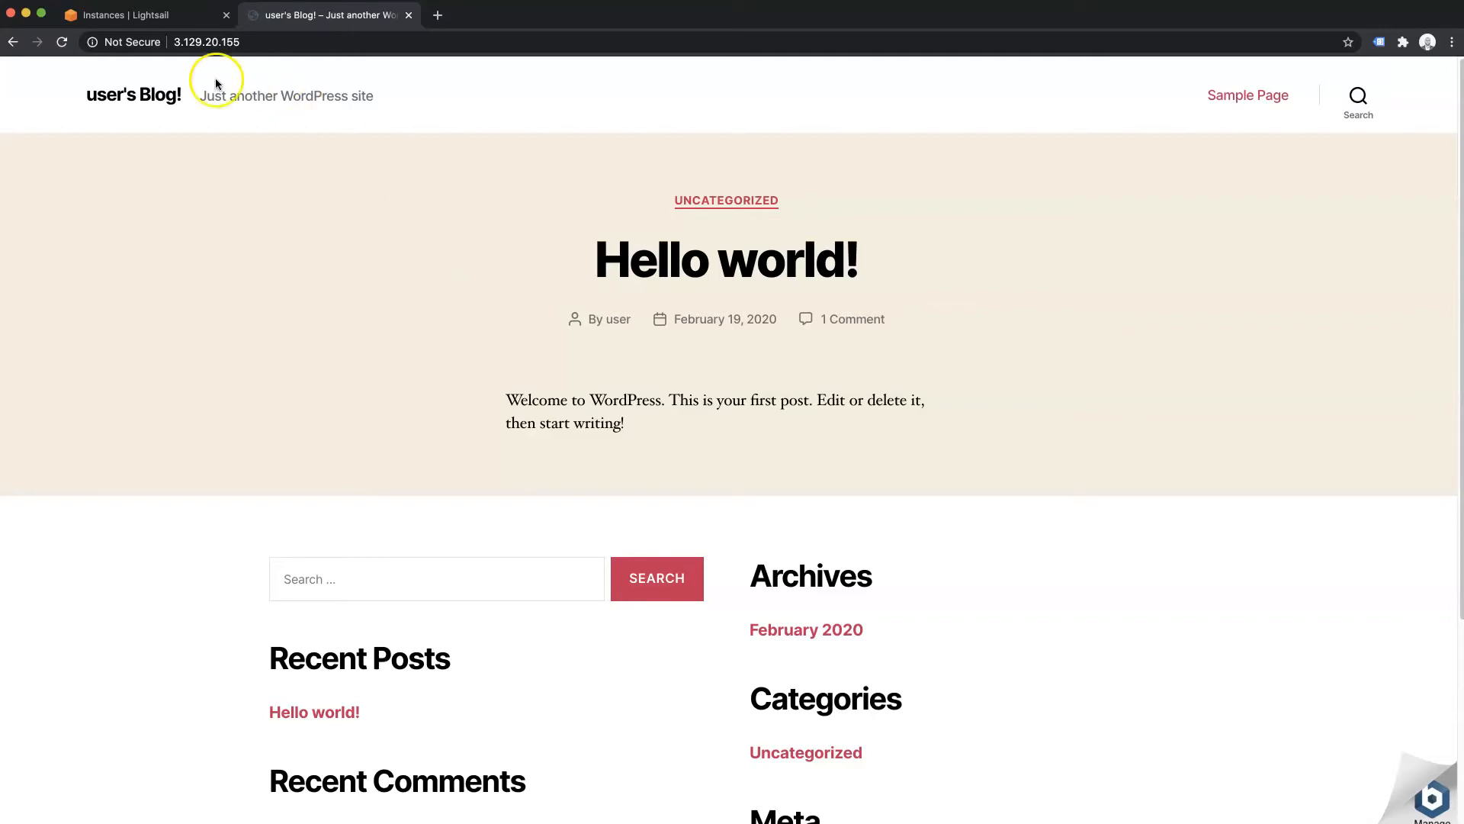
Open the WordPress admin login page at 3.129.20.155/wp-admin
click(264, 45)
click(269, 44)
text(/)
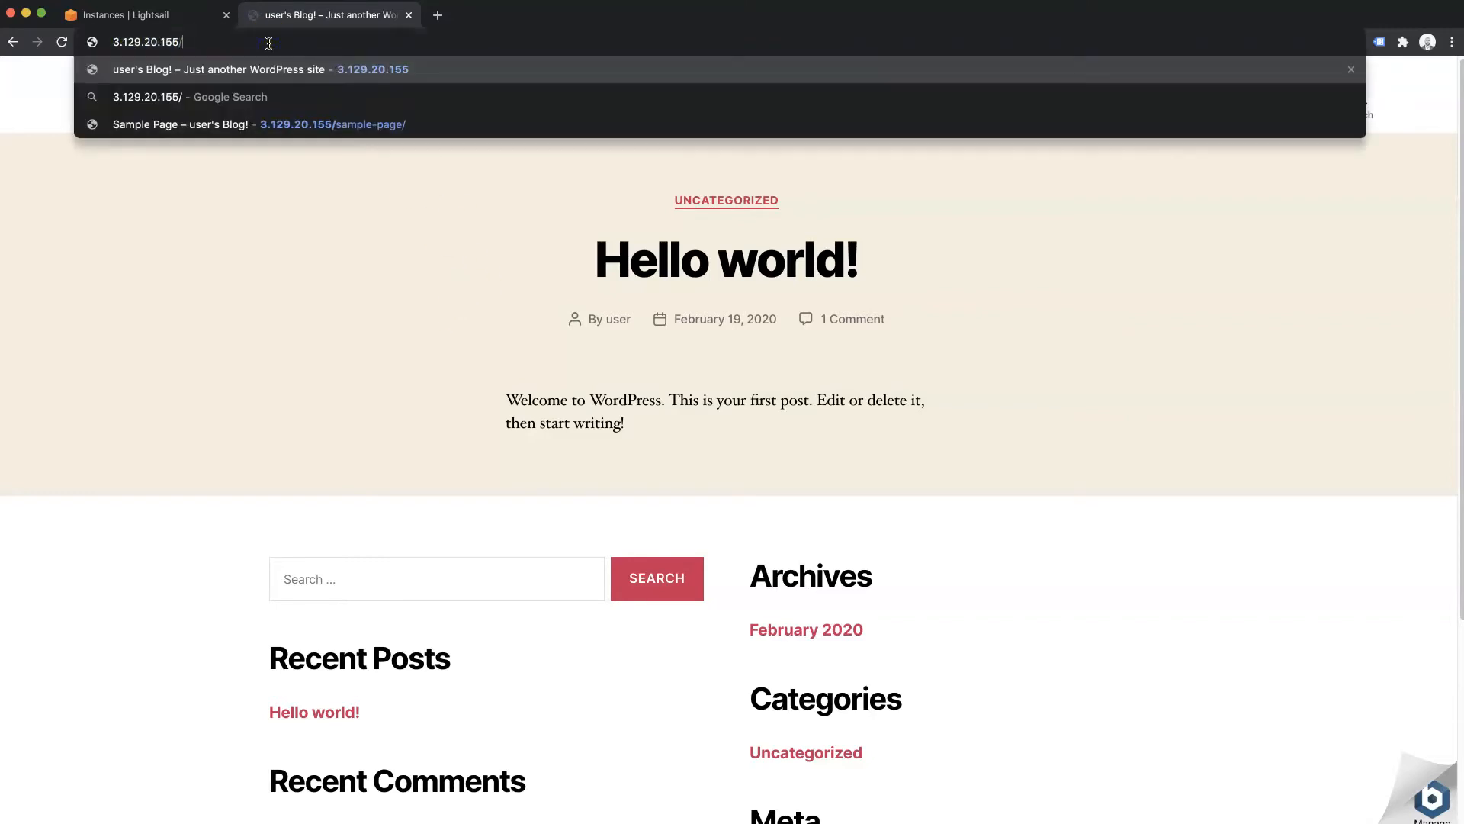
text(wp-admin)
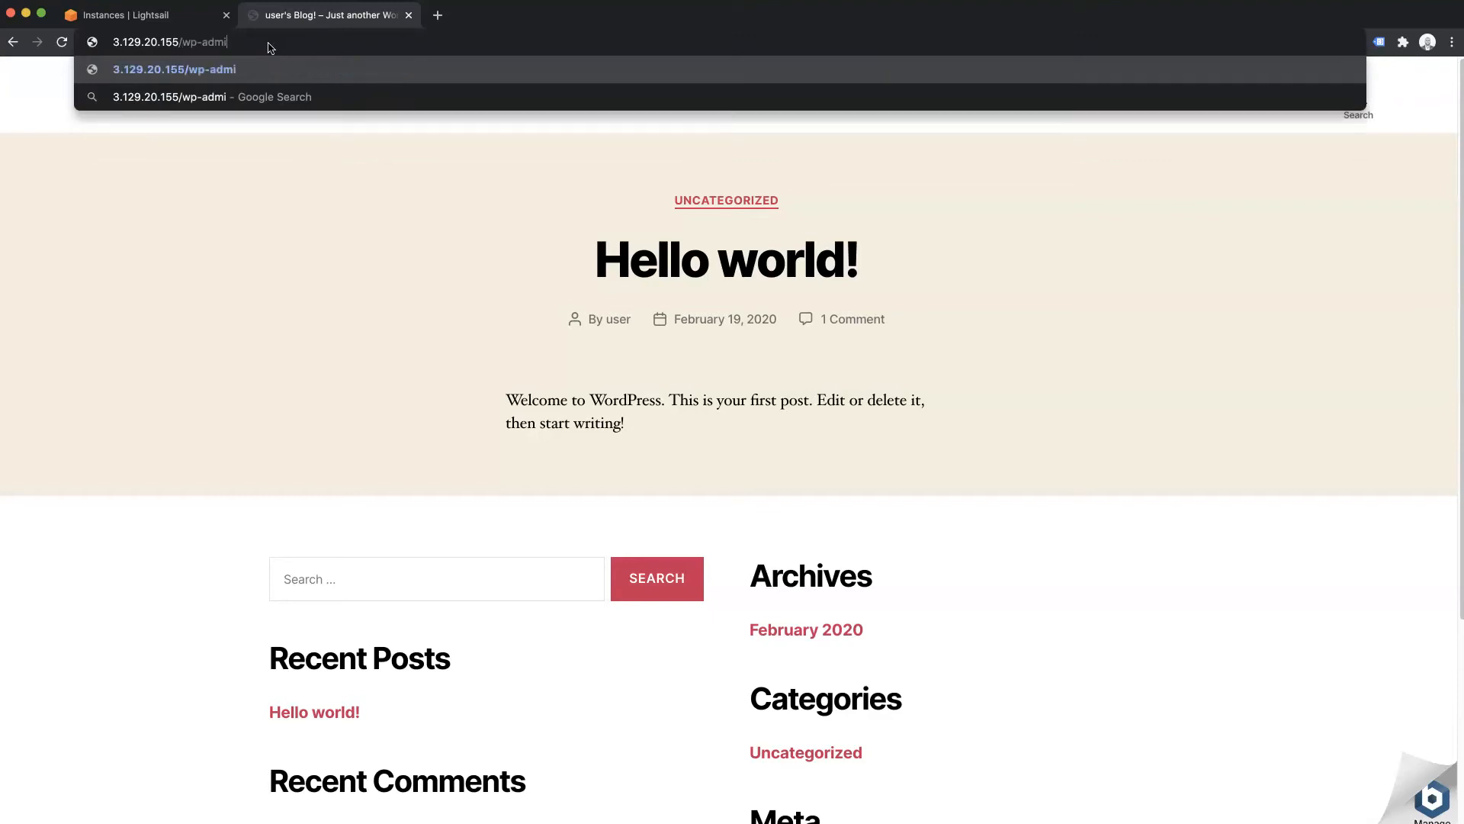
key(Return)
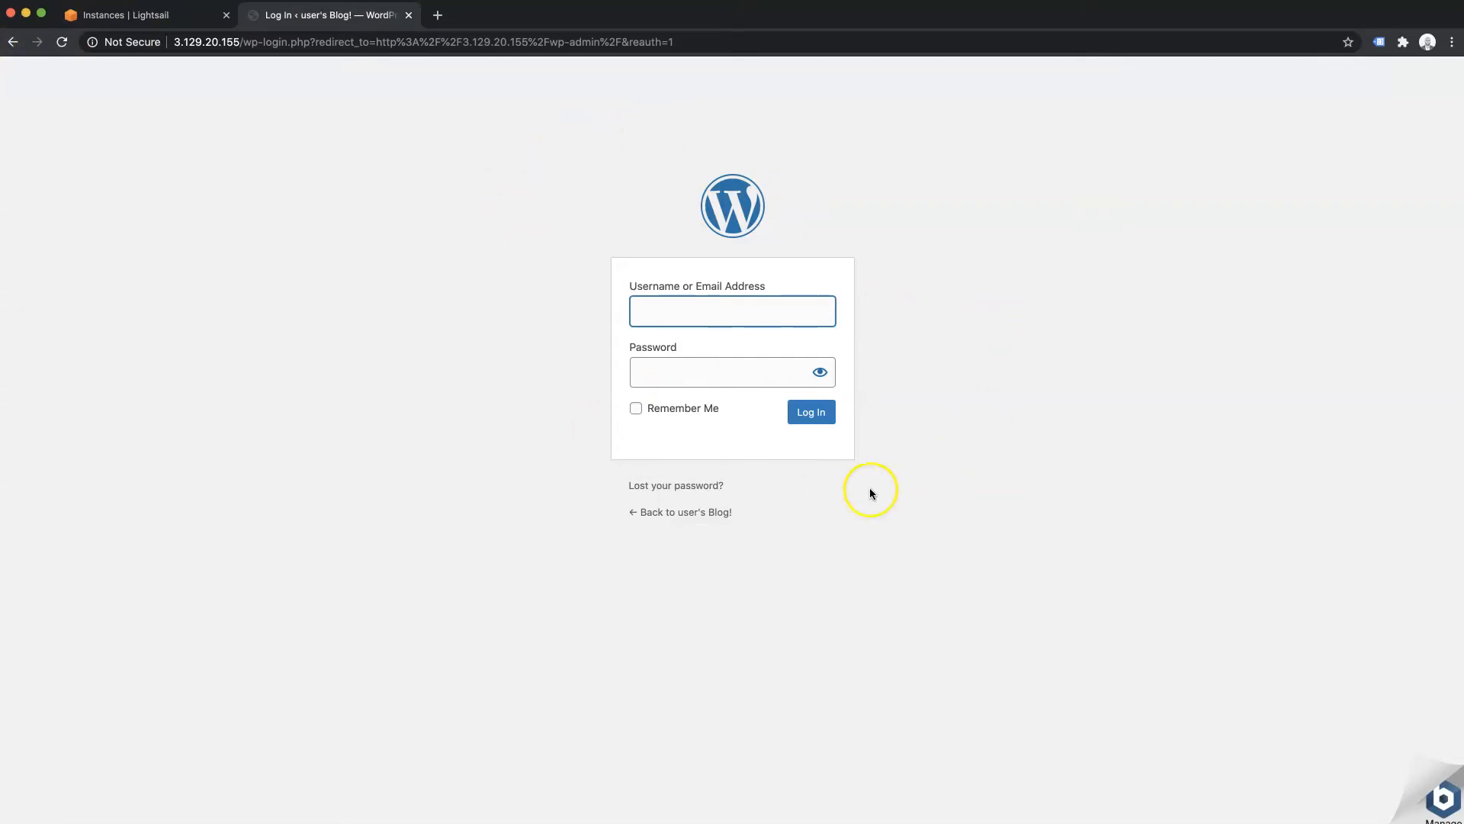
Open the Bitnami information page and follow its instructions link for retrieving the WordPress password
click(1442, 803)
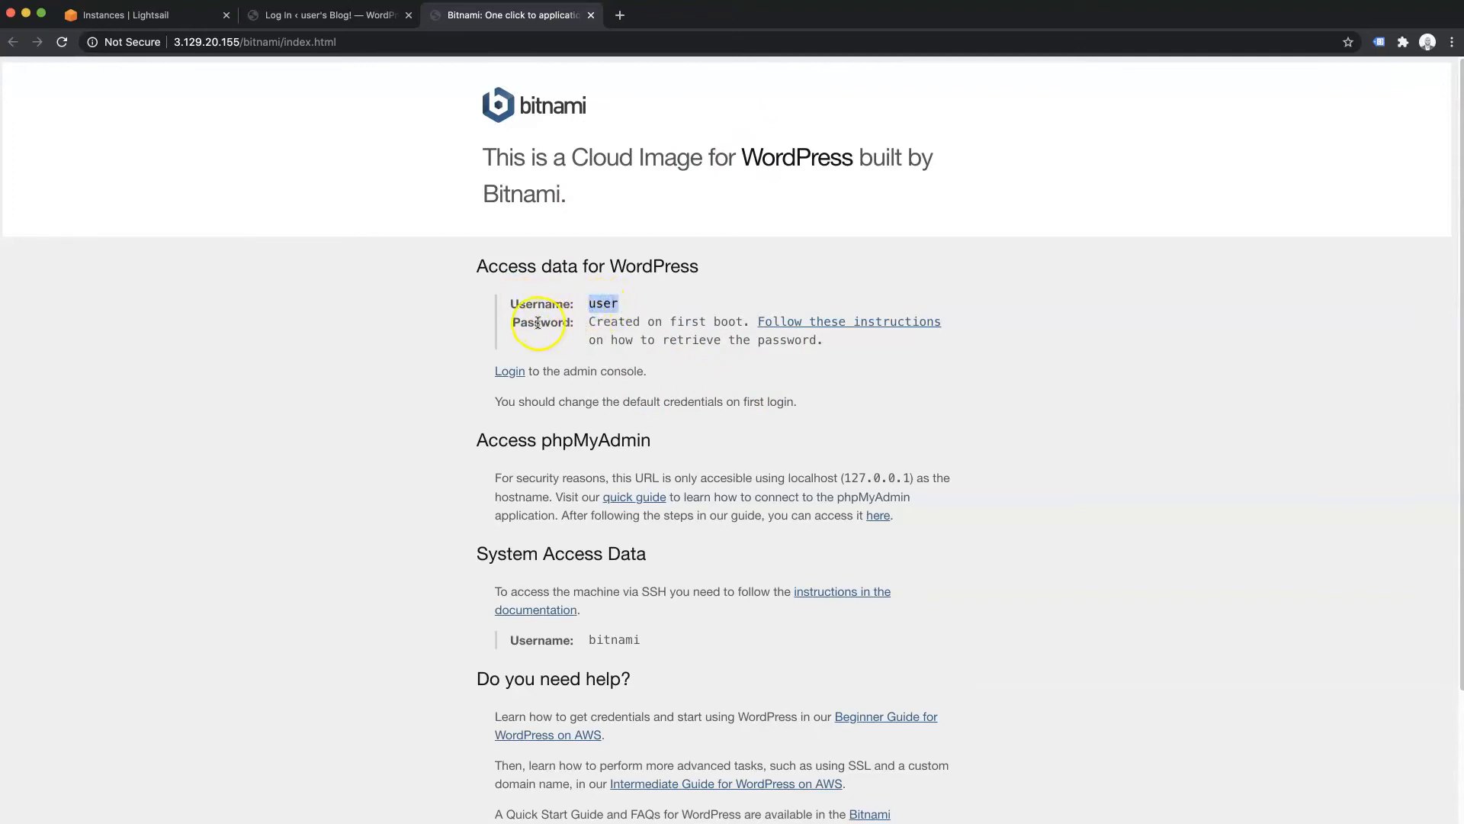
drag(651, 321, 739, 323)
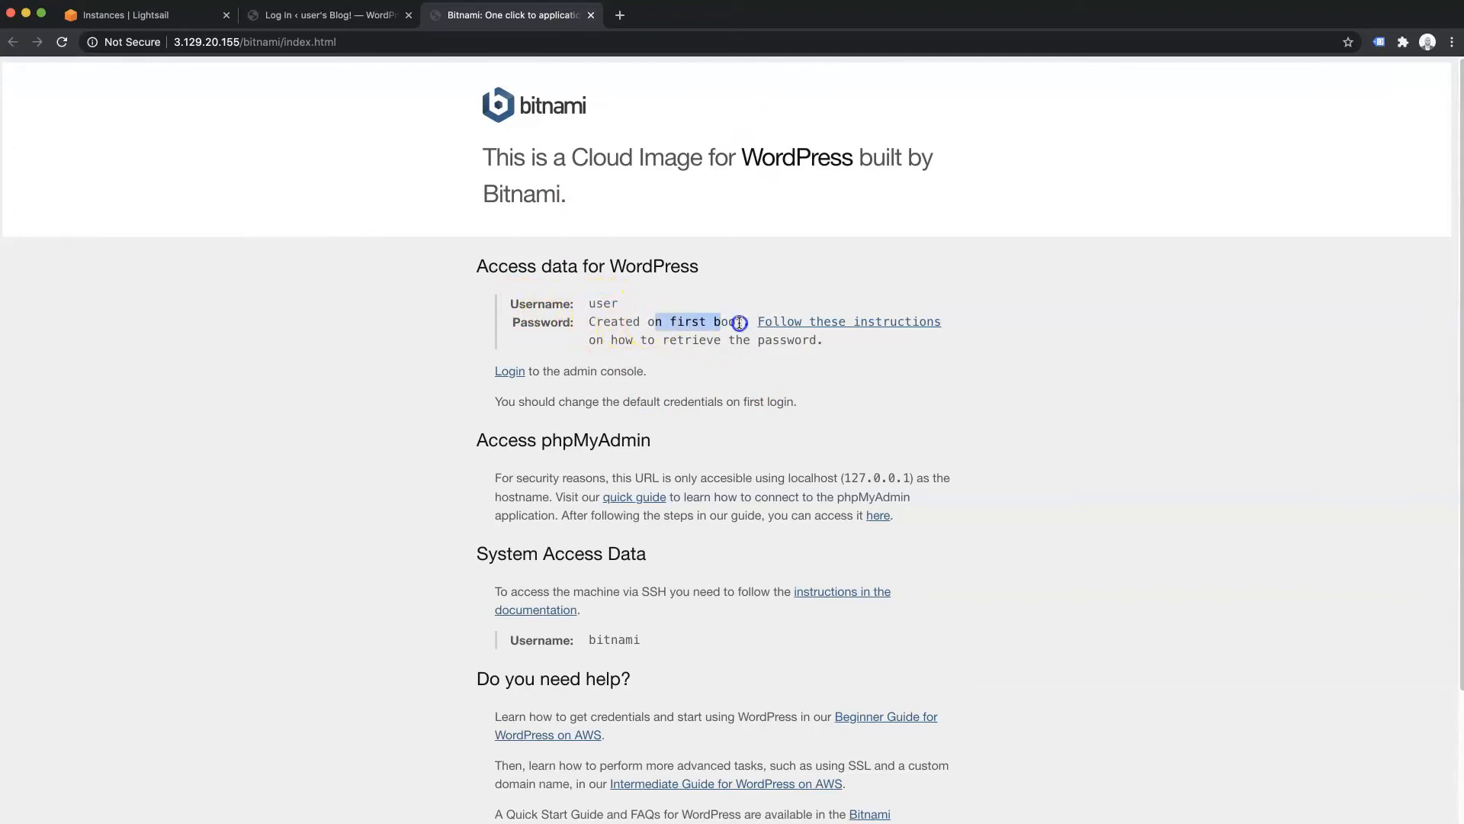
click(595, 334)
click(824, 328)
Copy the command sudo cat /home/bitnami/bitnami_credentials from the SSH instructions and return to the Lightsail instances page
scroll(761, 671, down, 5)
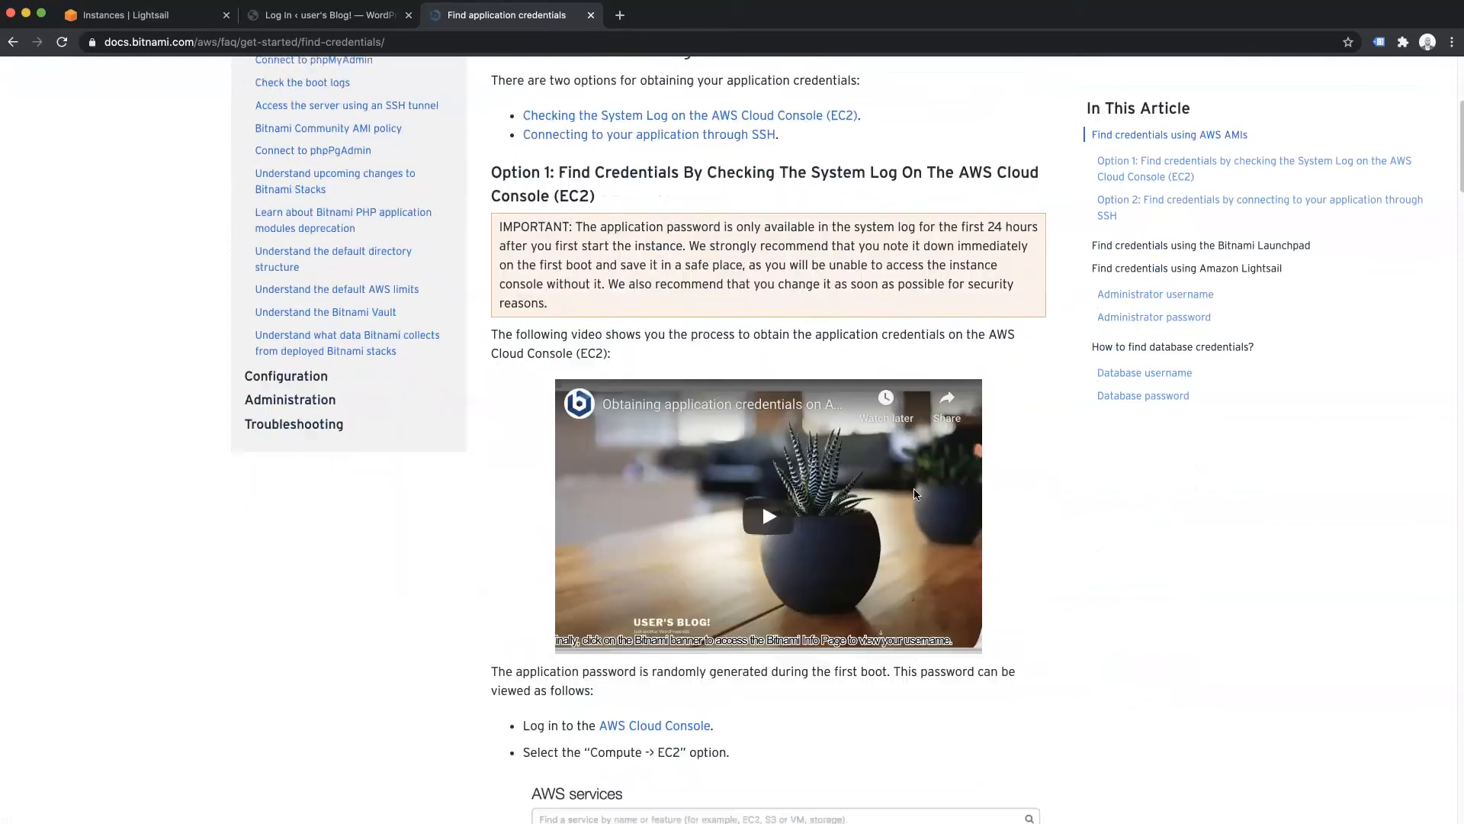
scroll(915, 494, down, 10)
scroll(914, 494, down, 15)
drag(532, 239, 571, 240)
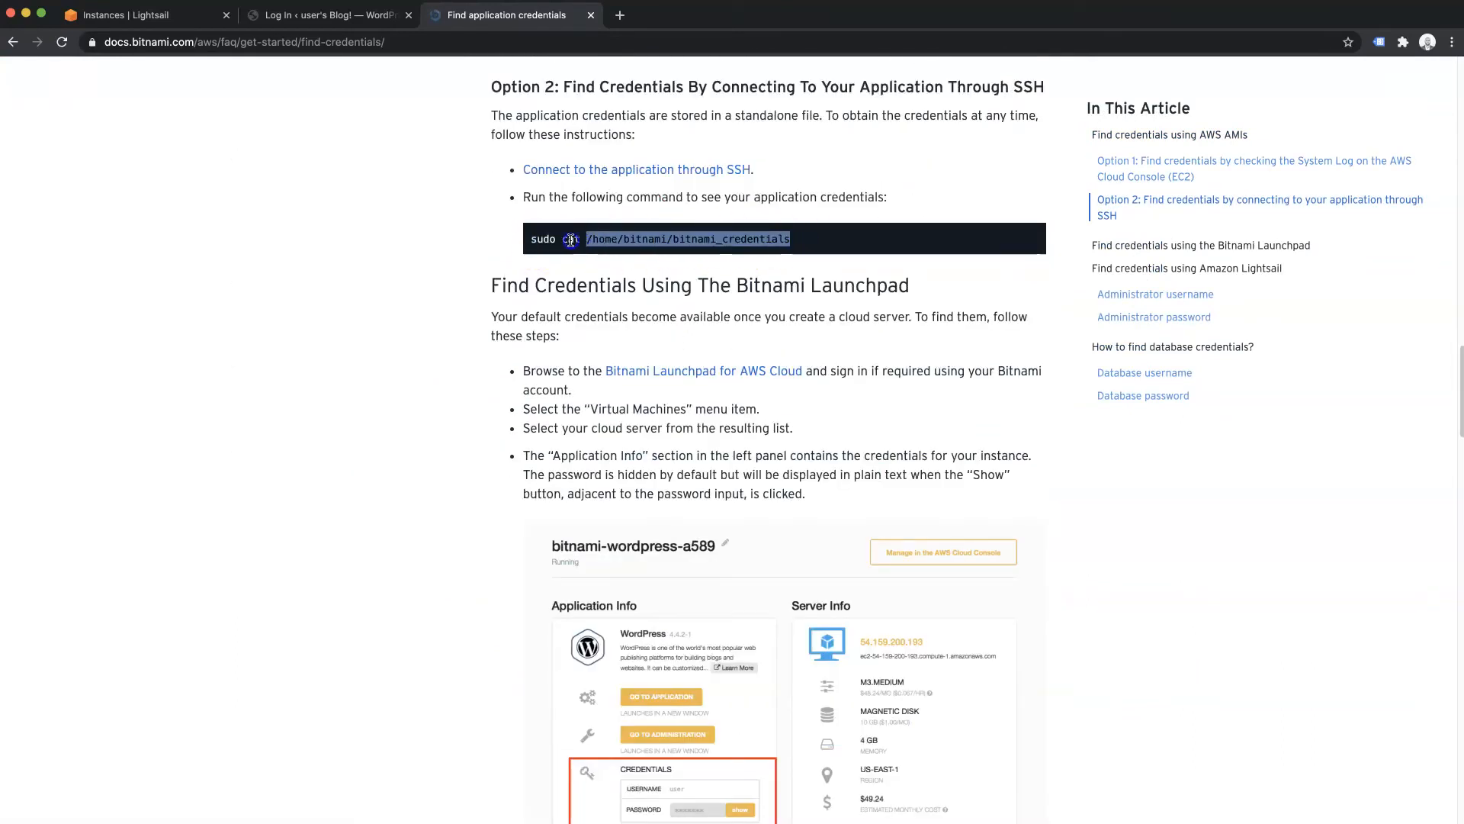
right_click(698, 238)
click(730, 270)
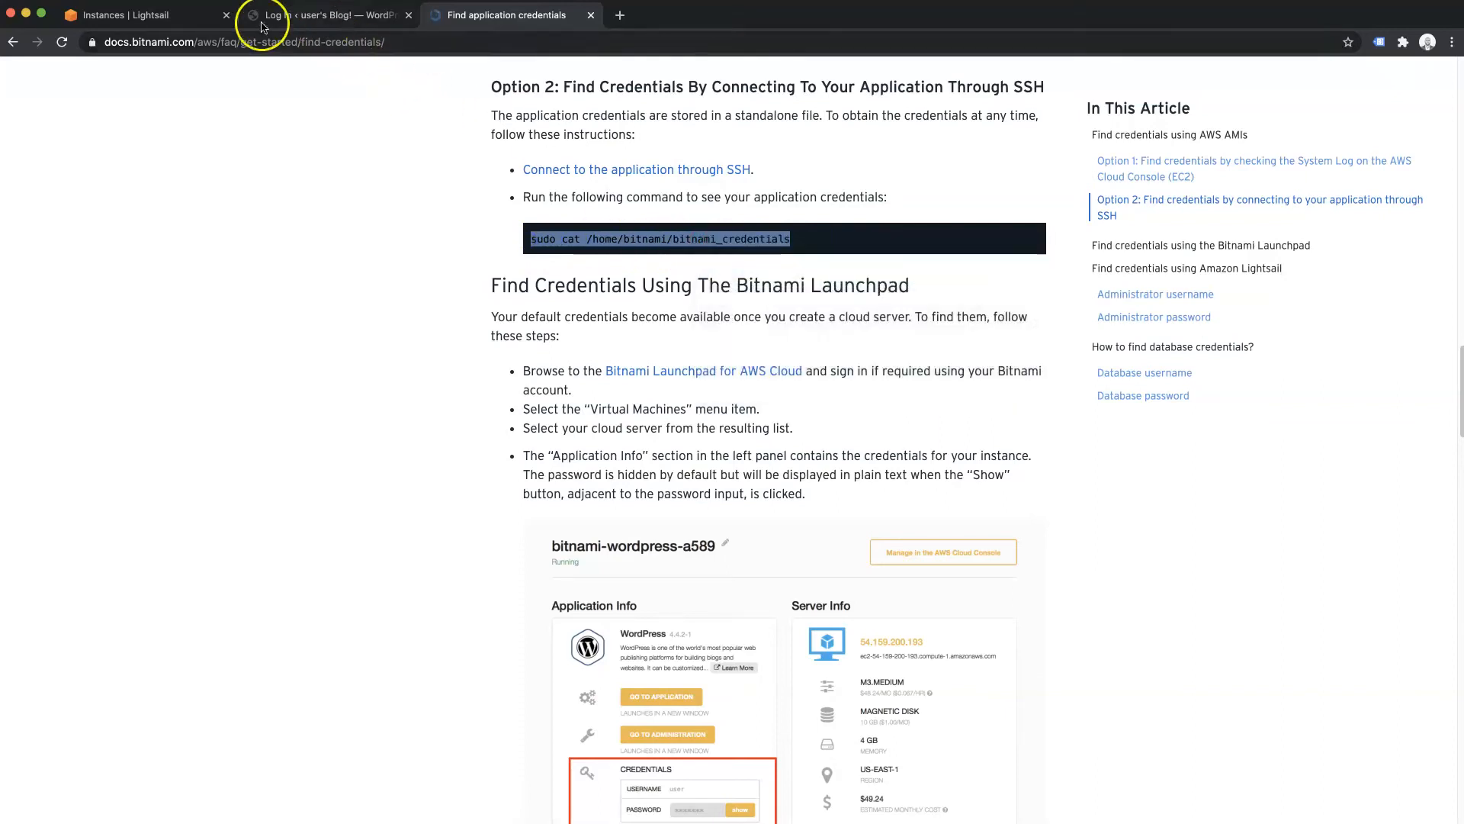
click(165, 20)
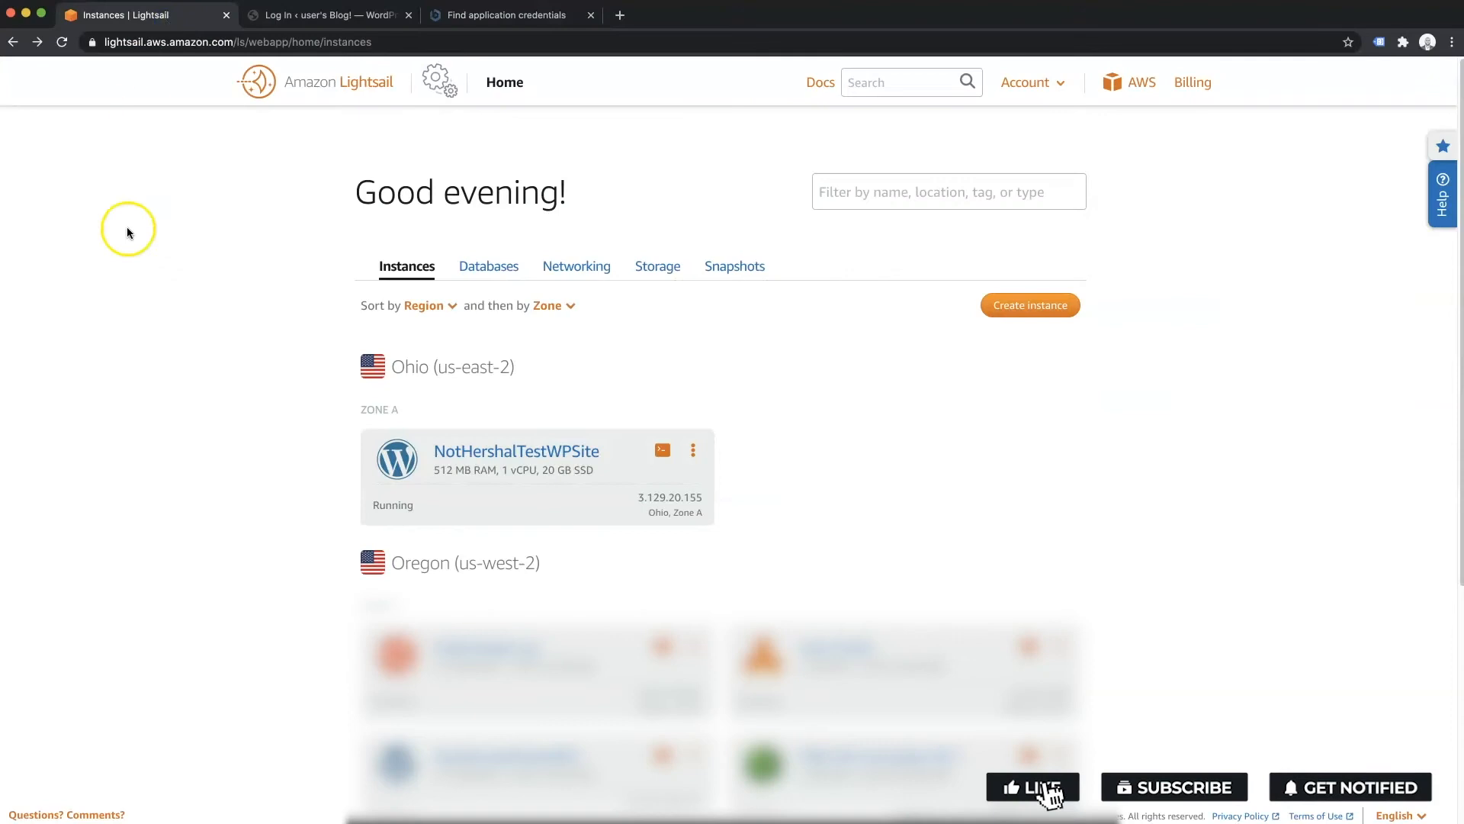
Connect to the NotHershalTestWPSite instance over browser-based SSH and run sudo cat /home/bitnami/bitnami_credentials in its terminal
click(536, 451)
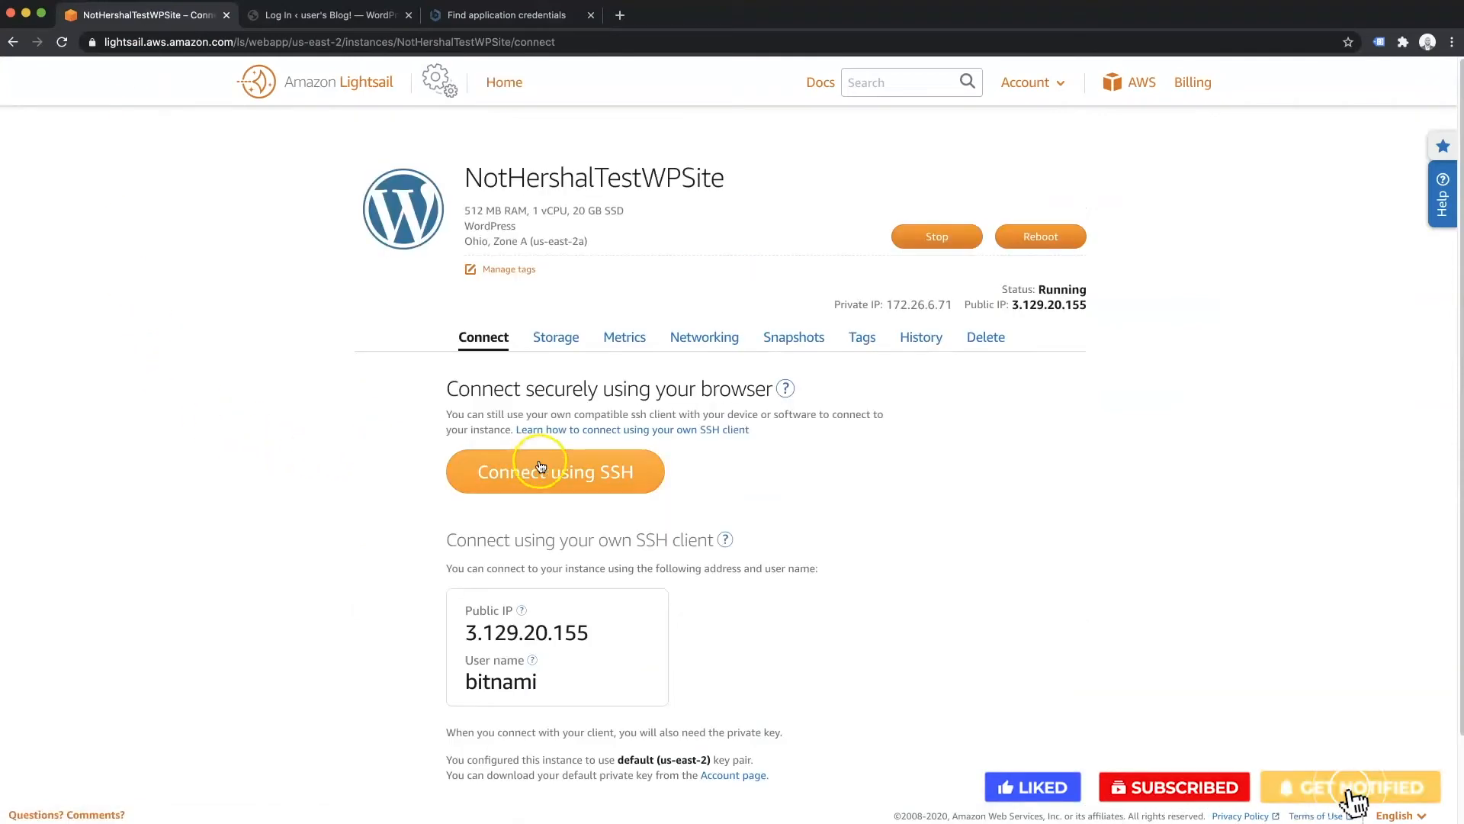
click(570, 470)
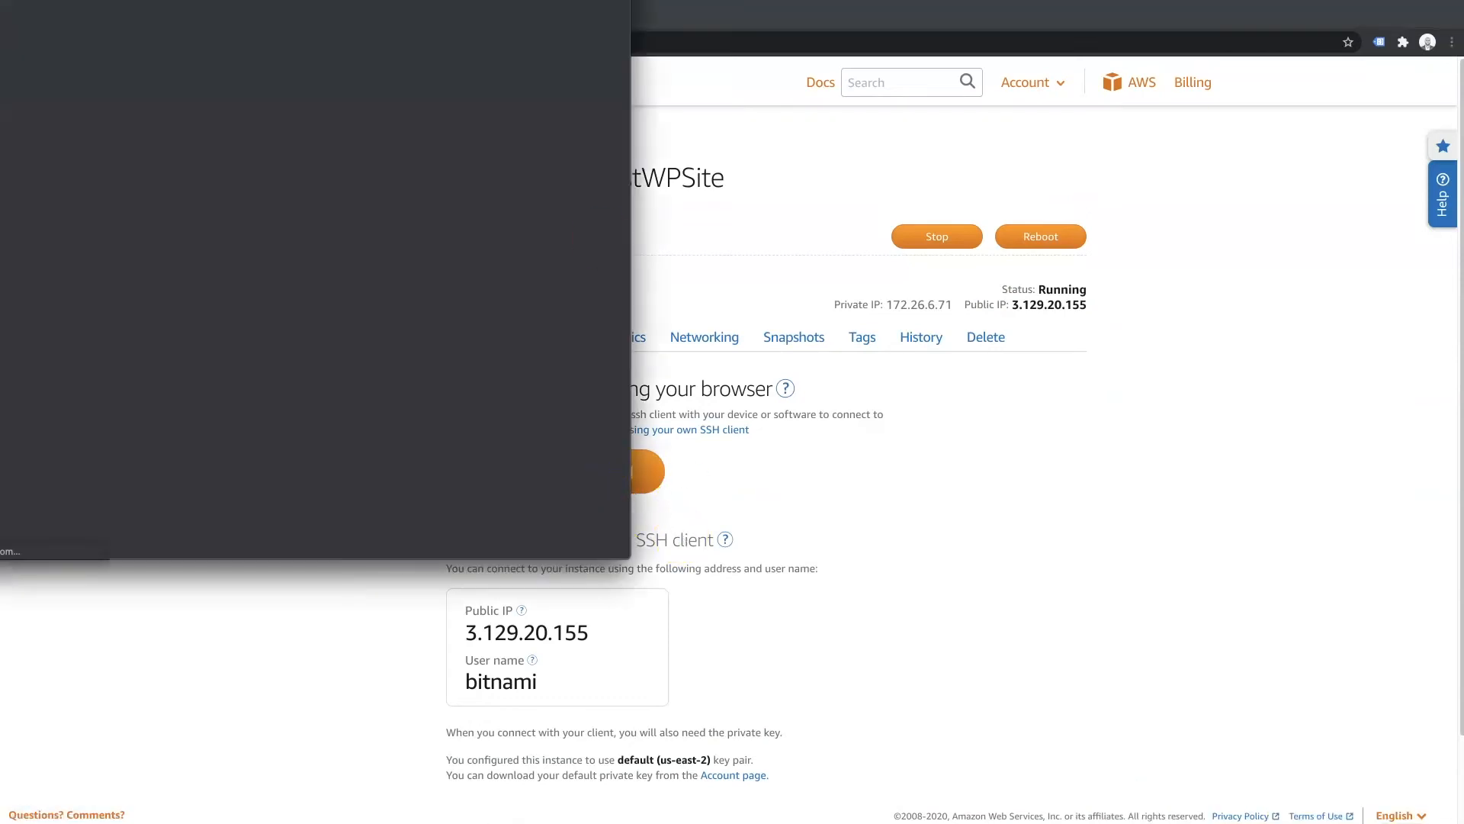
drag(342, 0, 849, 96)
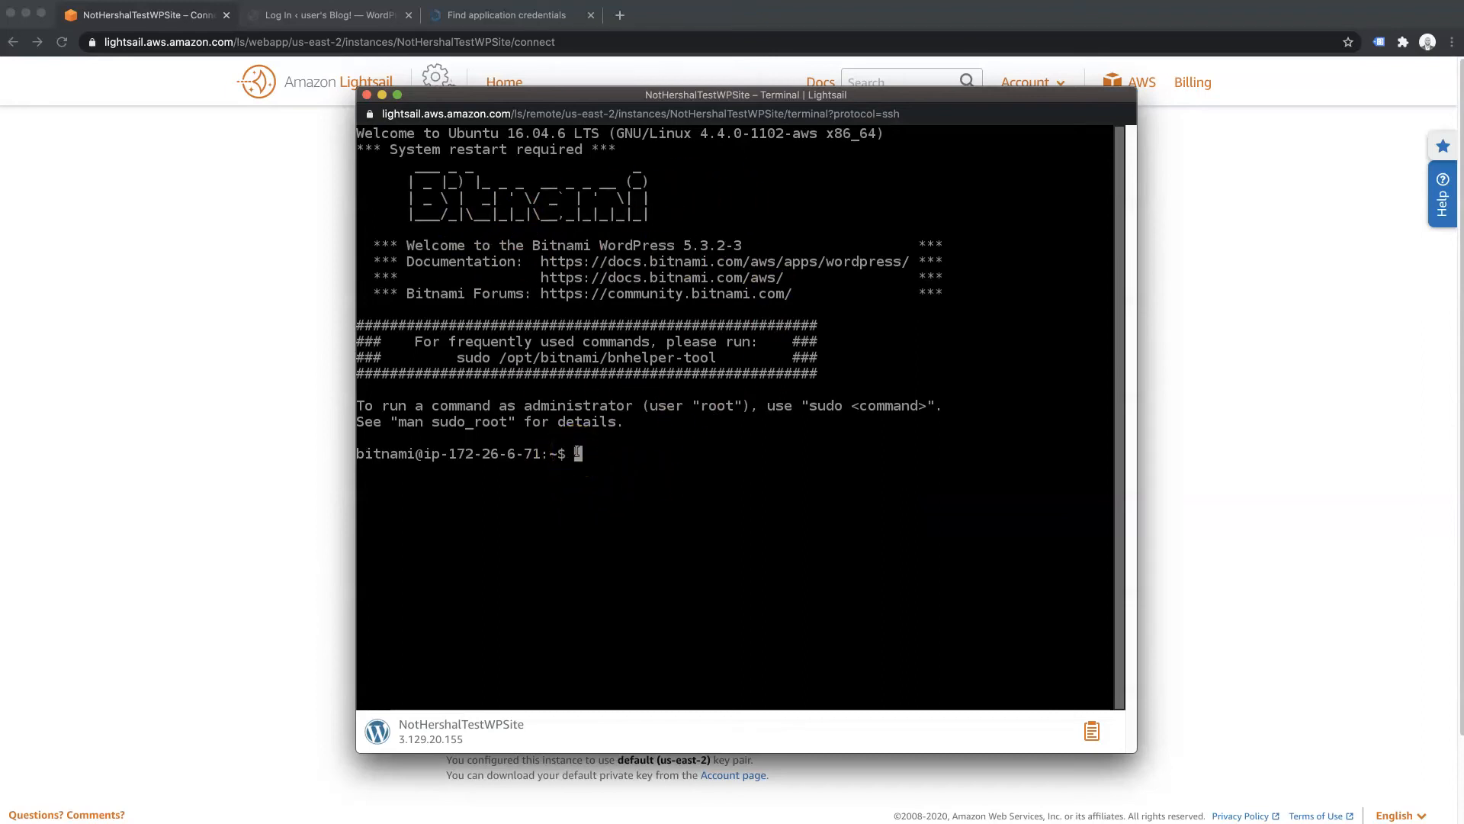
key(super+v)
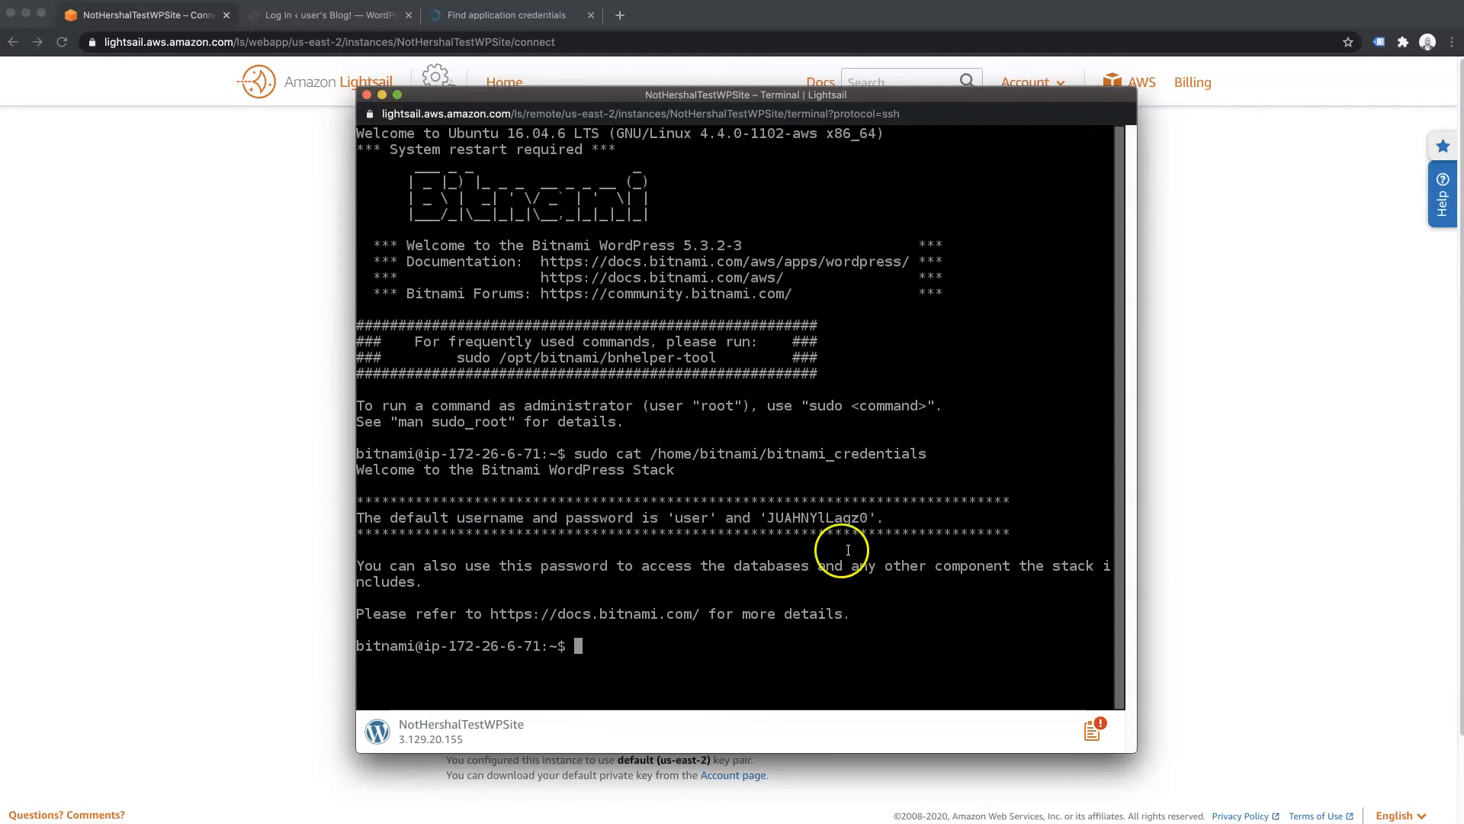
Copy the default WordPress password from the terminal output and return to the instance's page
right_click(792, 519)
click(824, 626)
click(246, 210)
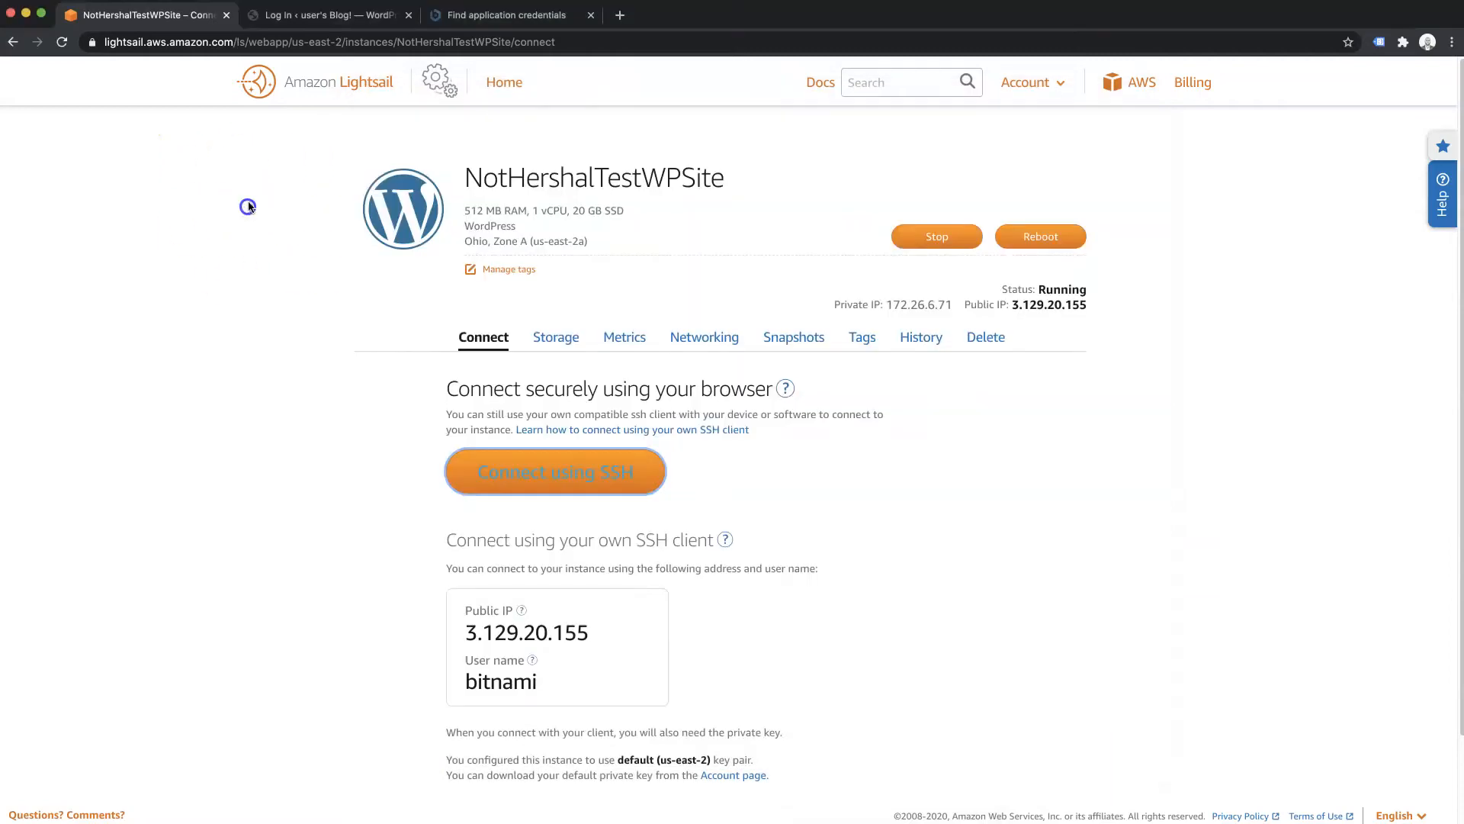
Log in to the WordPress admin with the username user and the copied account password
click(359, 15)
click(697, 303)
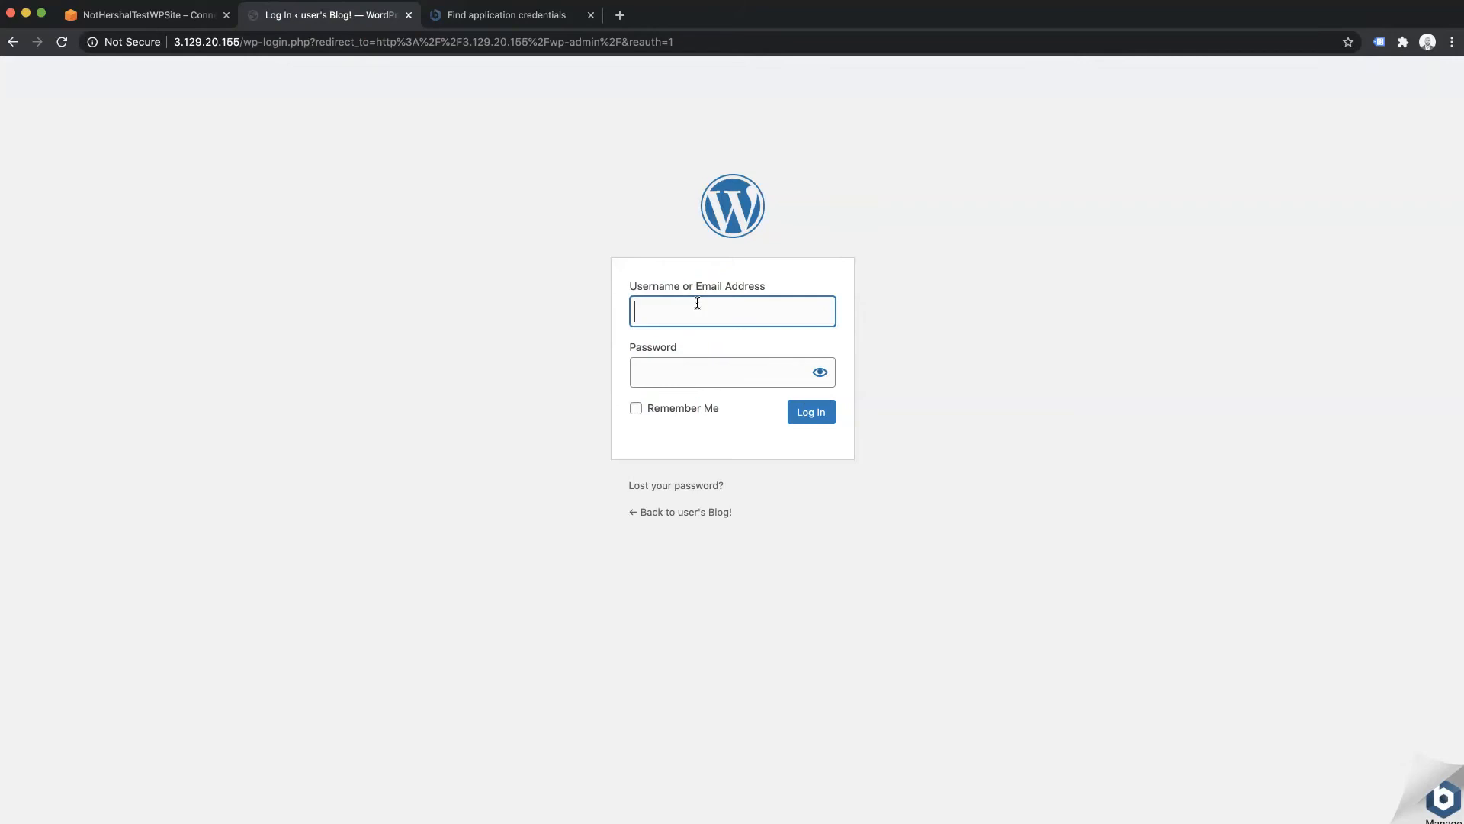
key(Tab)
right_click(684, 372)
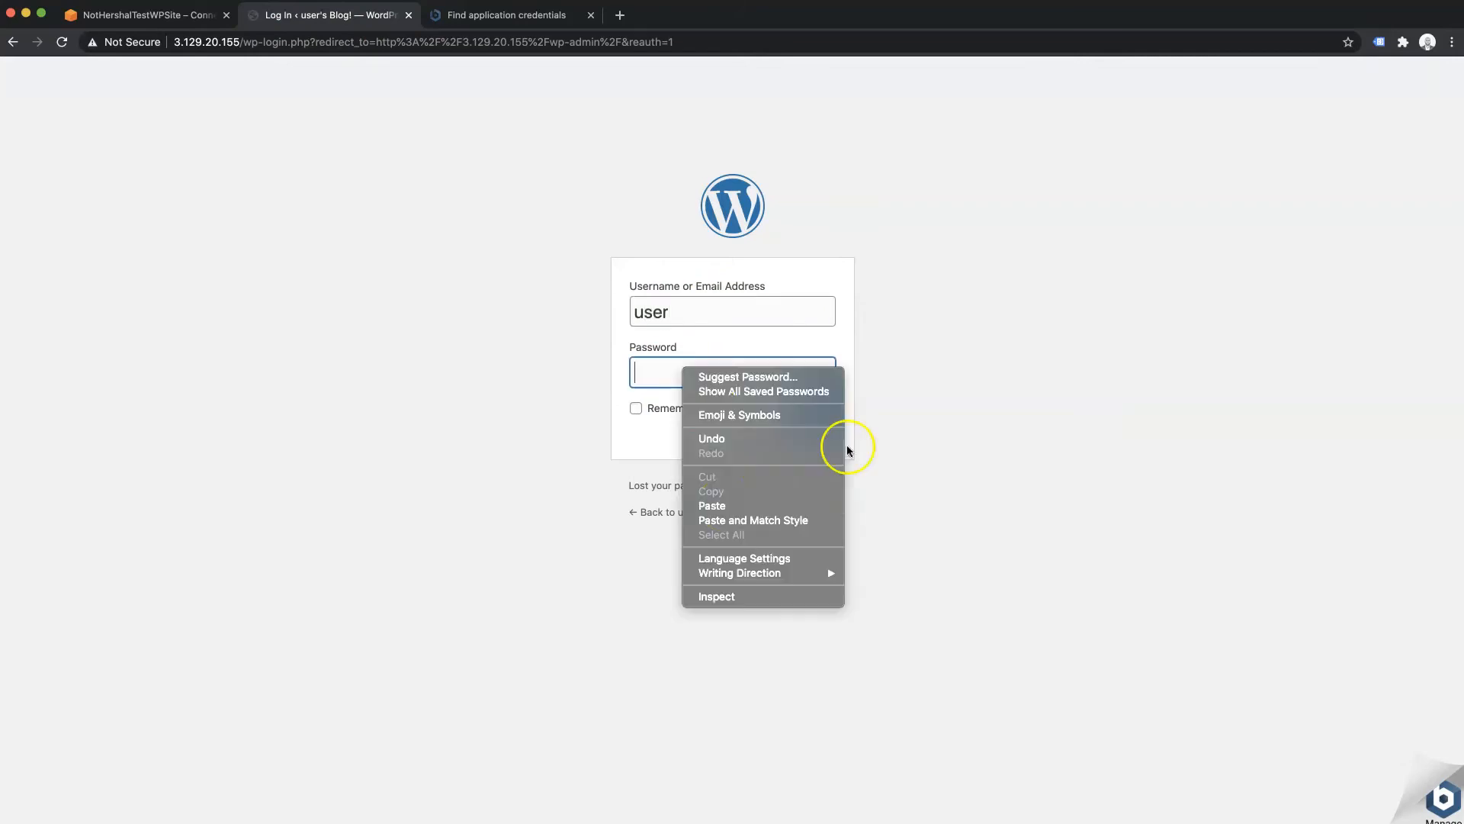
click(730, 510)
key(Return)
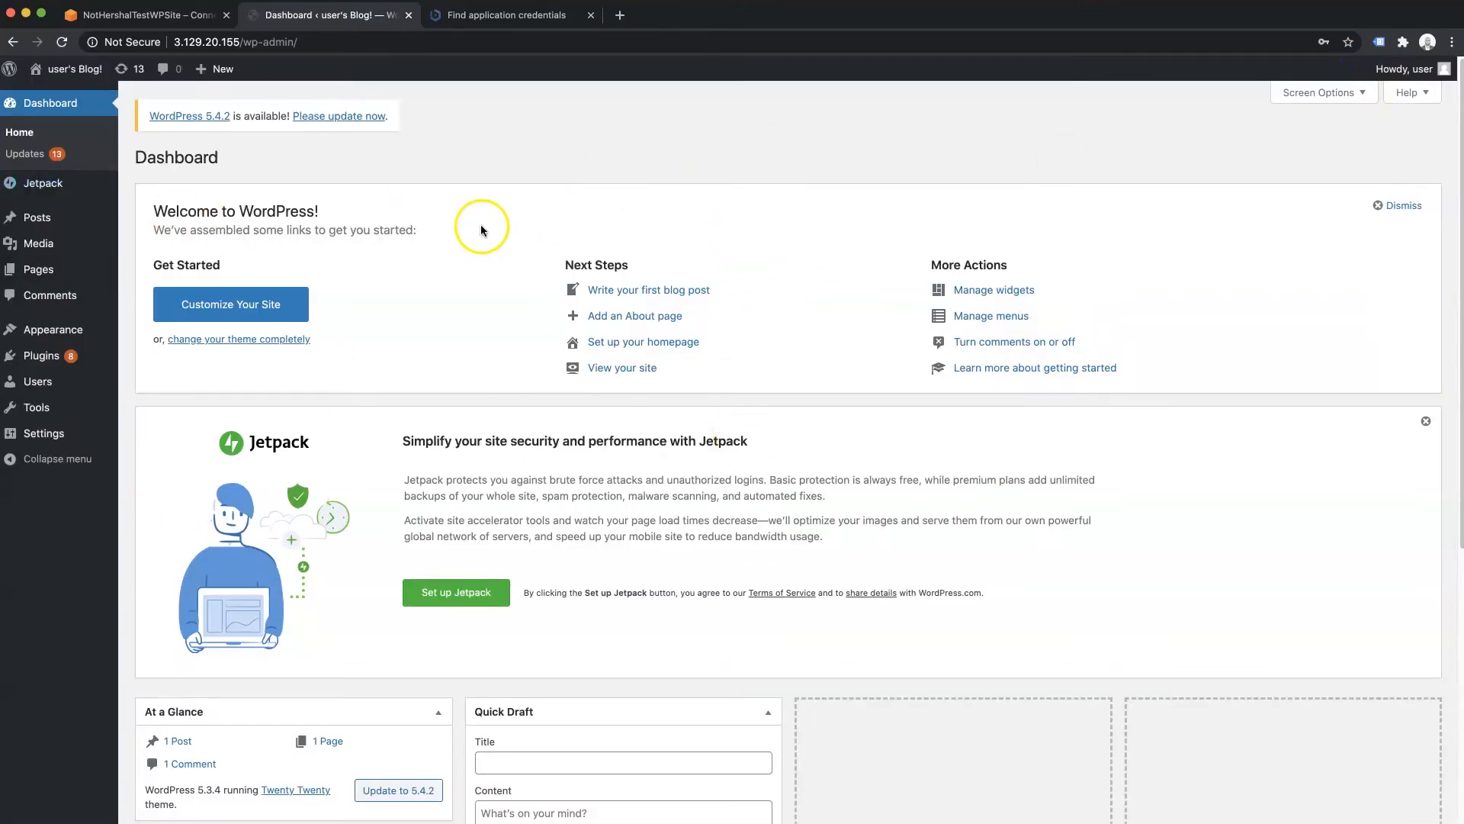
Update WordPress to version 5.4.2 from the dashboard's update notice and return to the dashboard
scroll(709, 553, down, 1)
scroll(687, 554, up, 1)
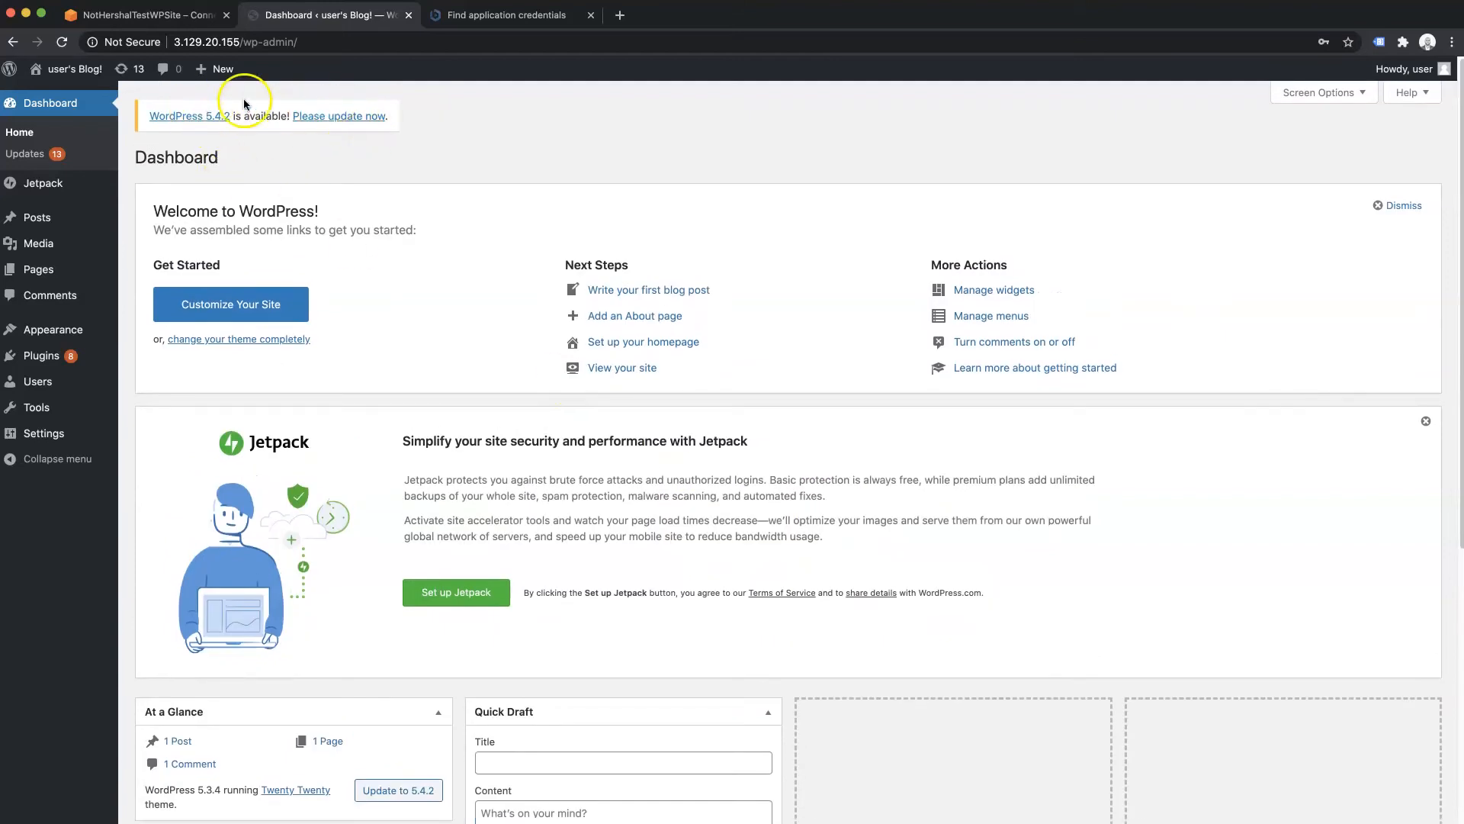
click(343, 118)
click(181, 276)
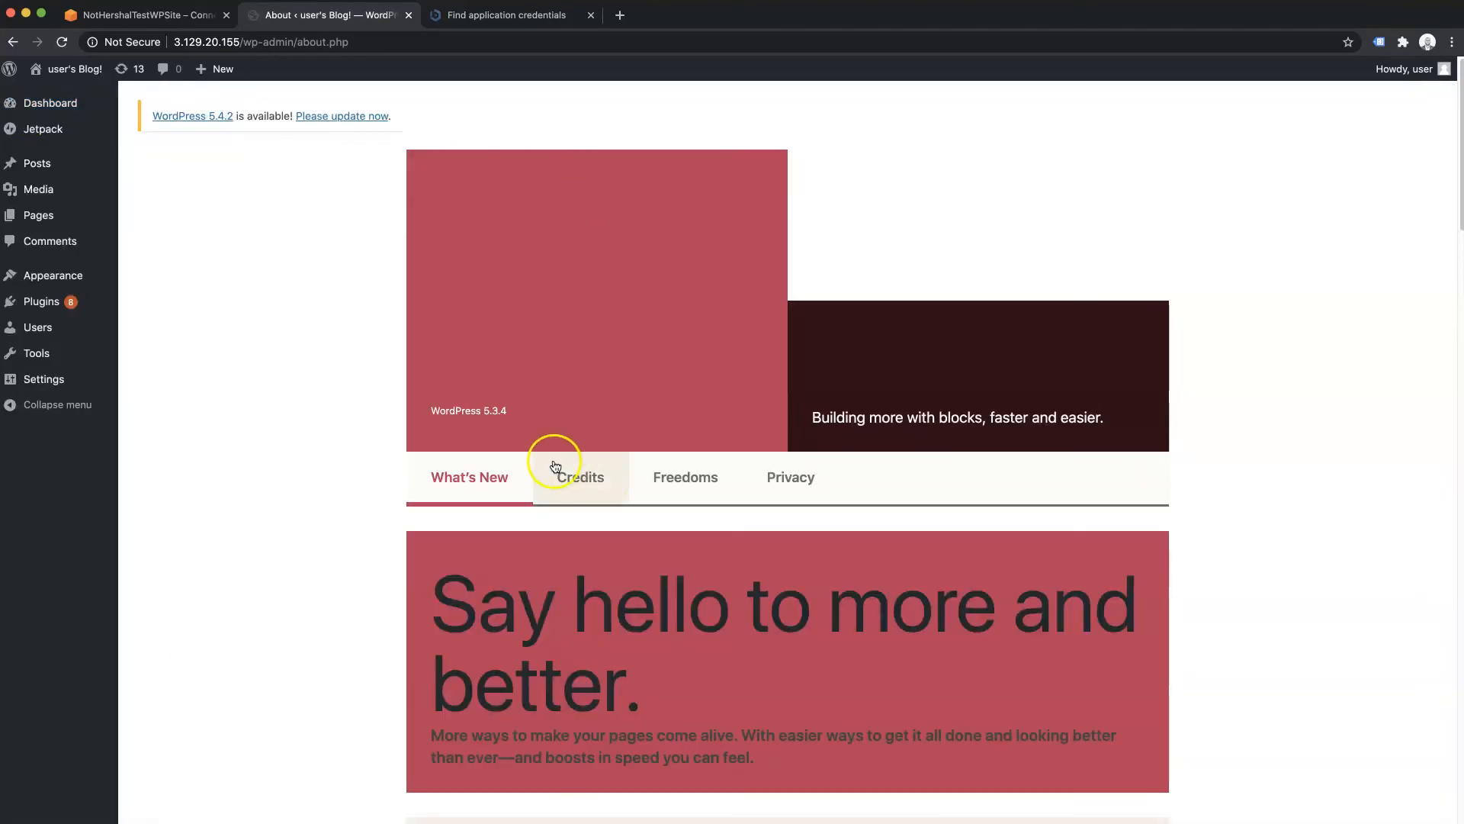
click(38, 109)
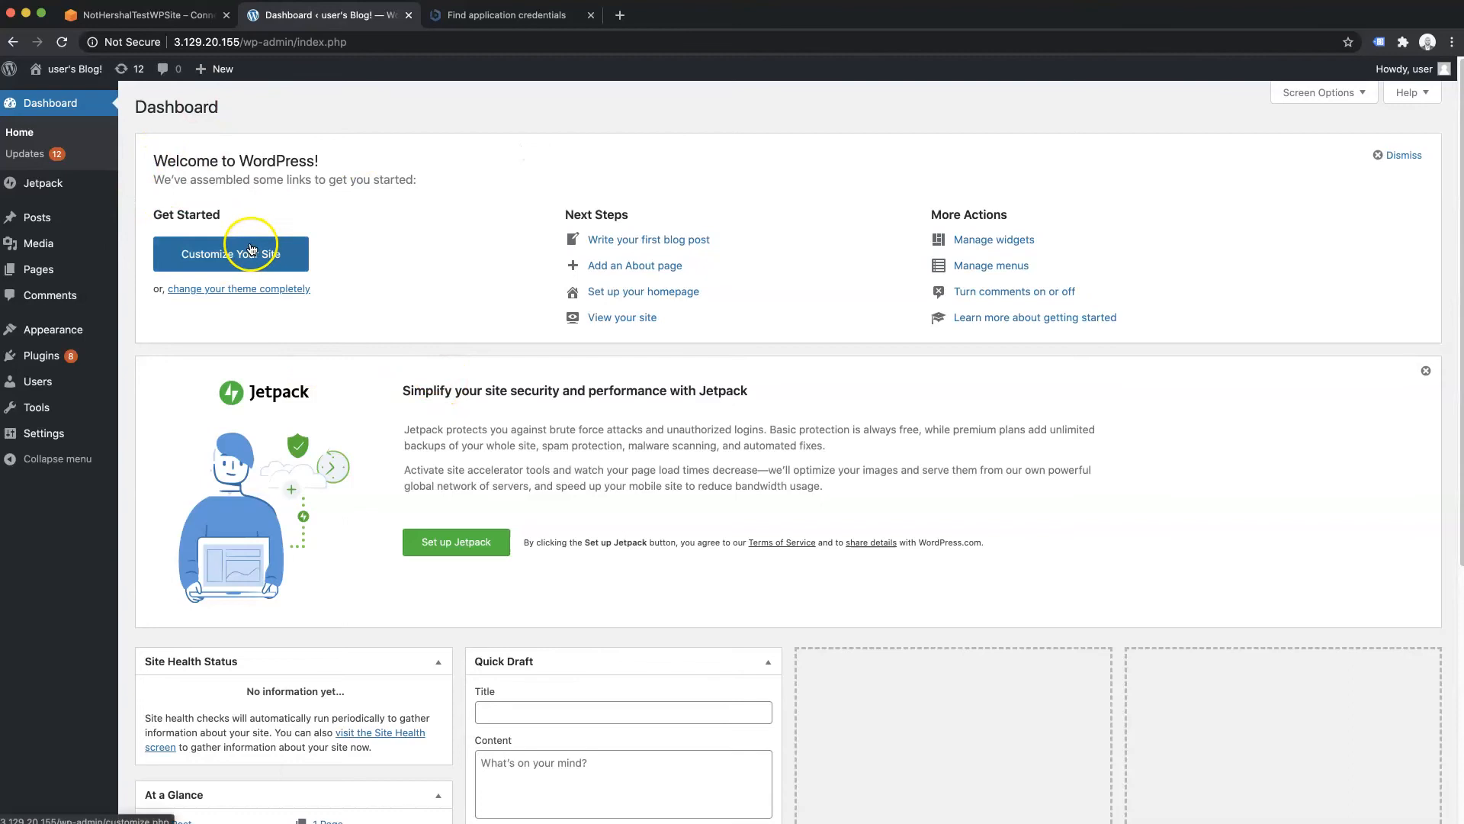
Select all plugins with available updates on the WordPress Updates page and update them
click(30, 152)
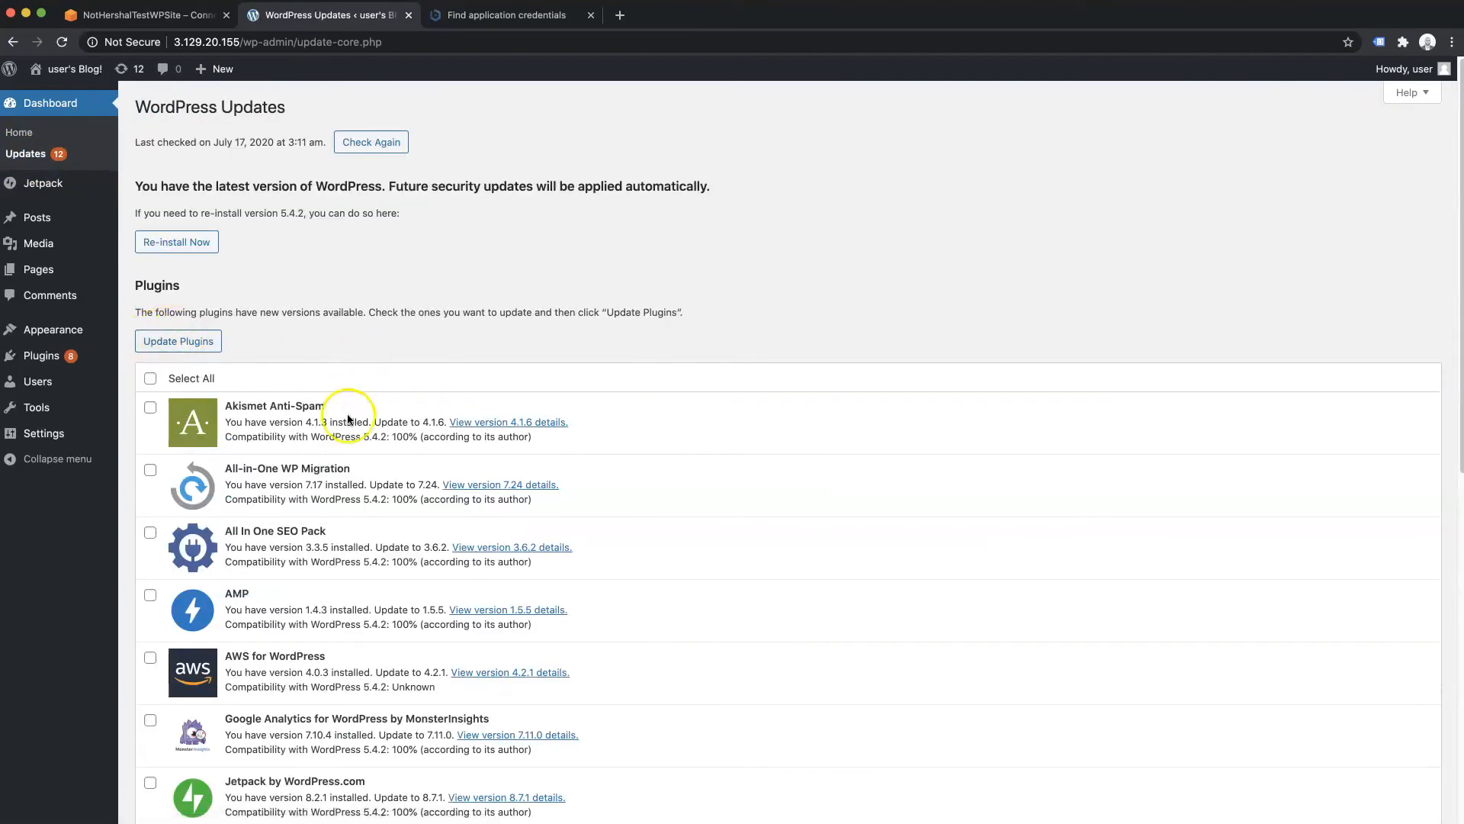
scroll(195, 258, down, 2)
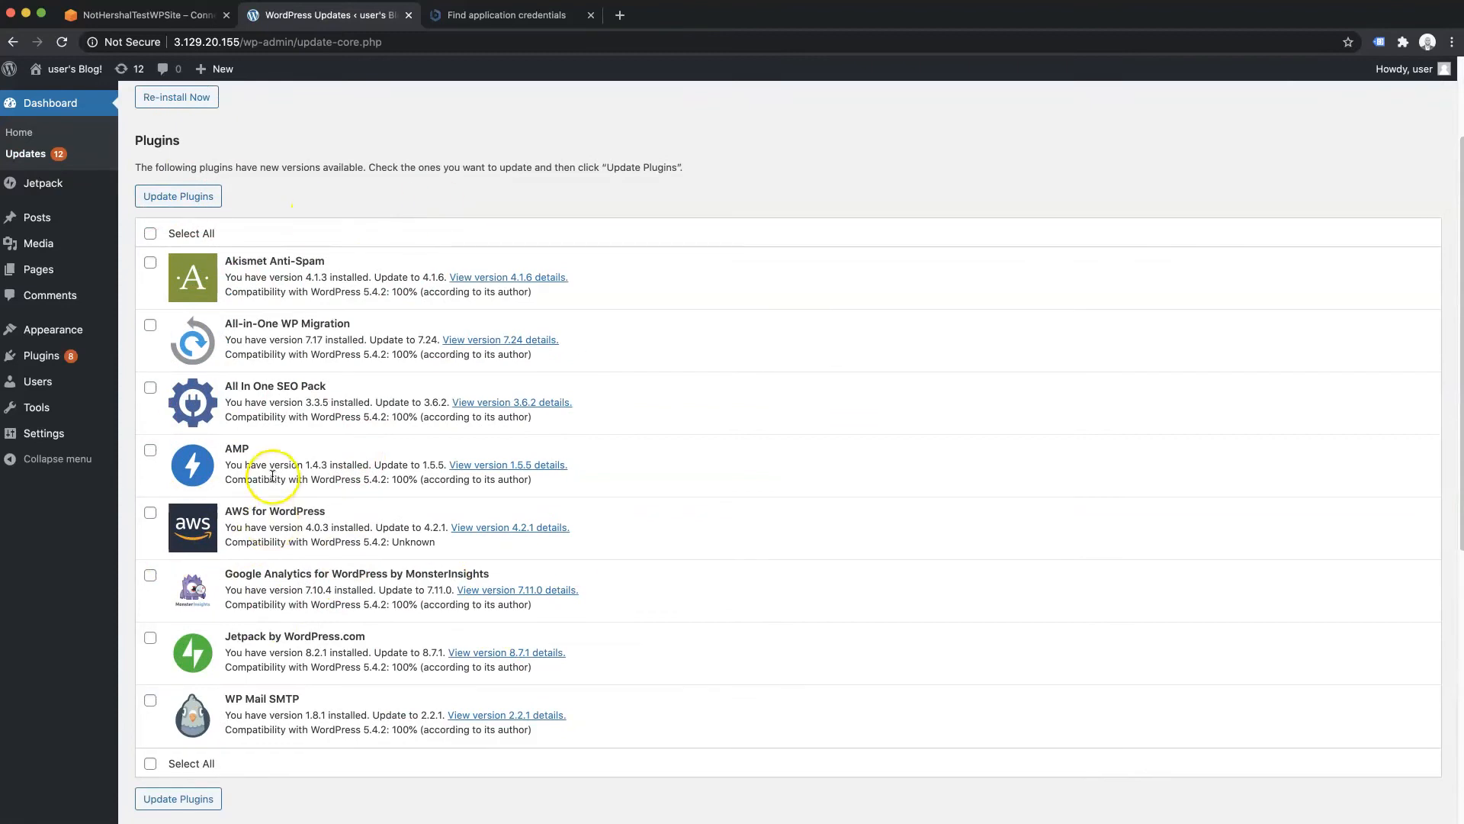
scroll(417, 114, down, 1)
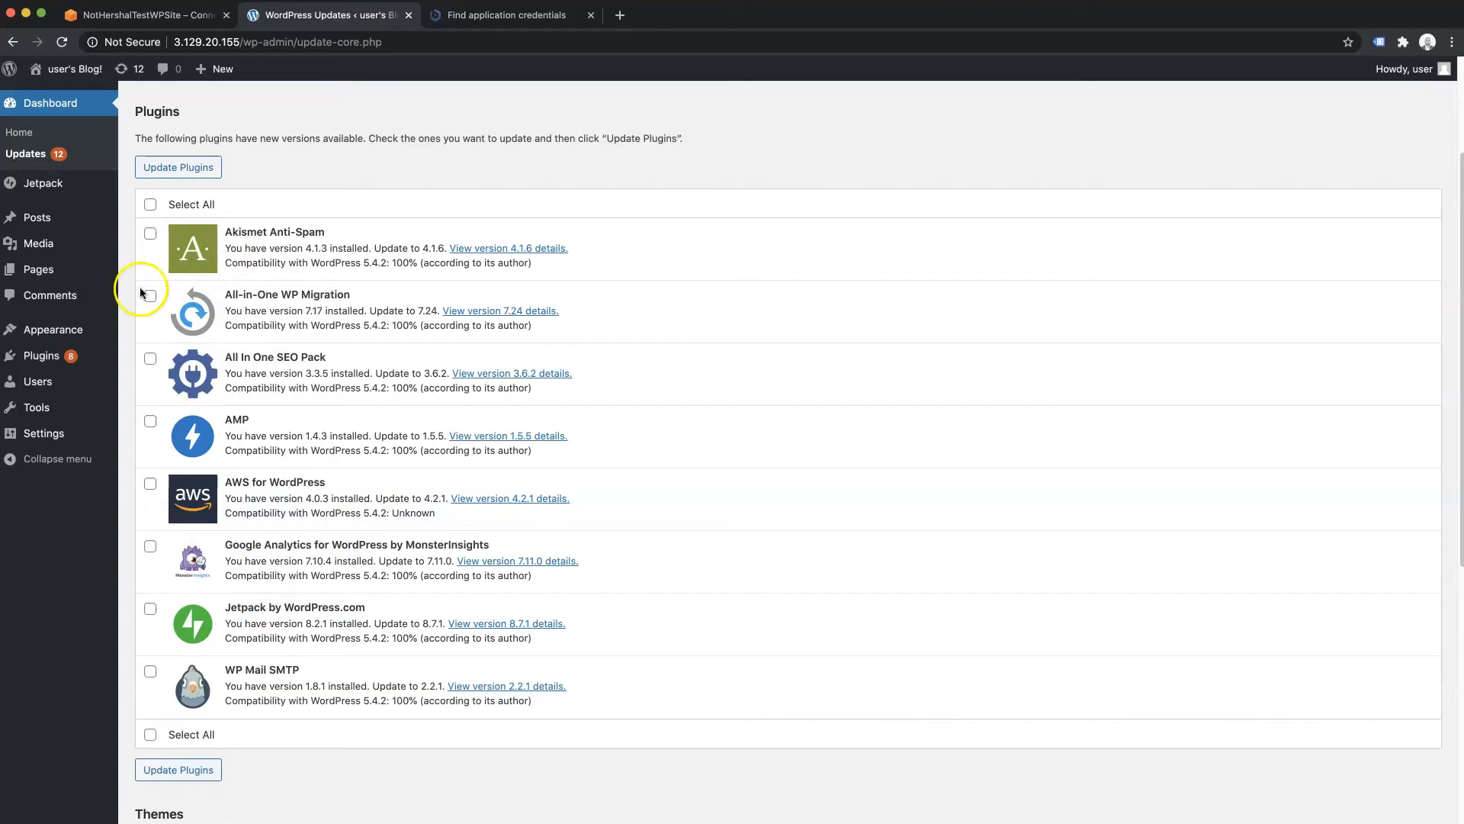
click(176, 169)
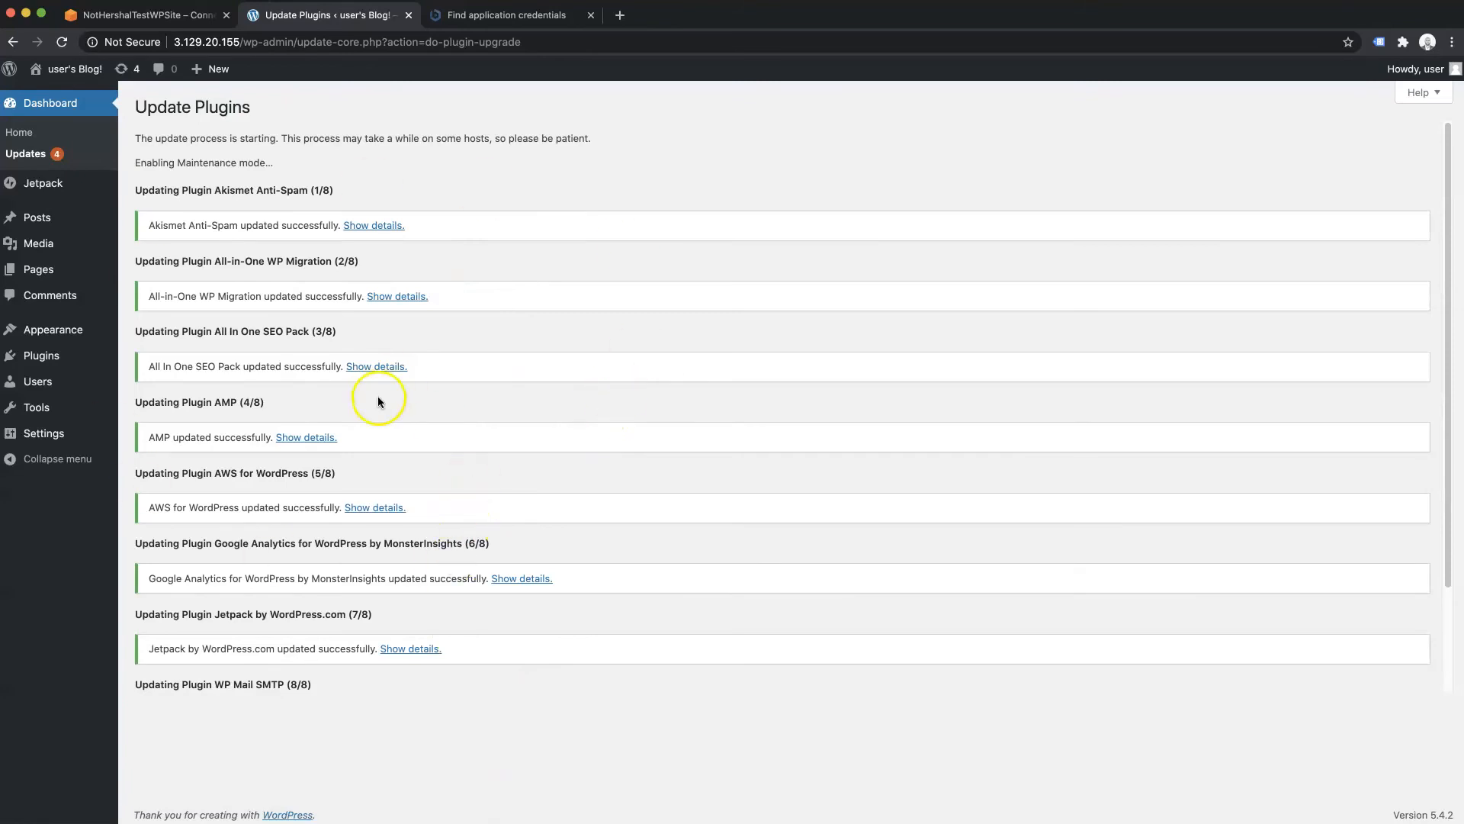
Update all themes, Twenty Nineteen, Twenty Seventeen, Twenty Sixteen and Twenty Twenty, and return to the dashboard home
click(34, 154)
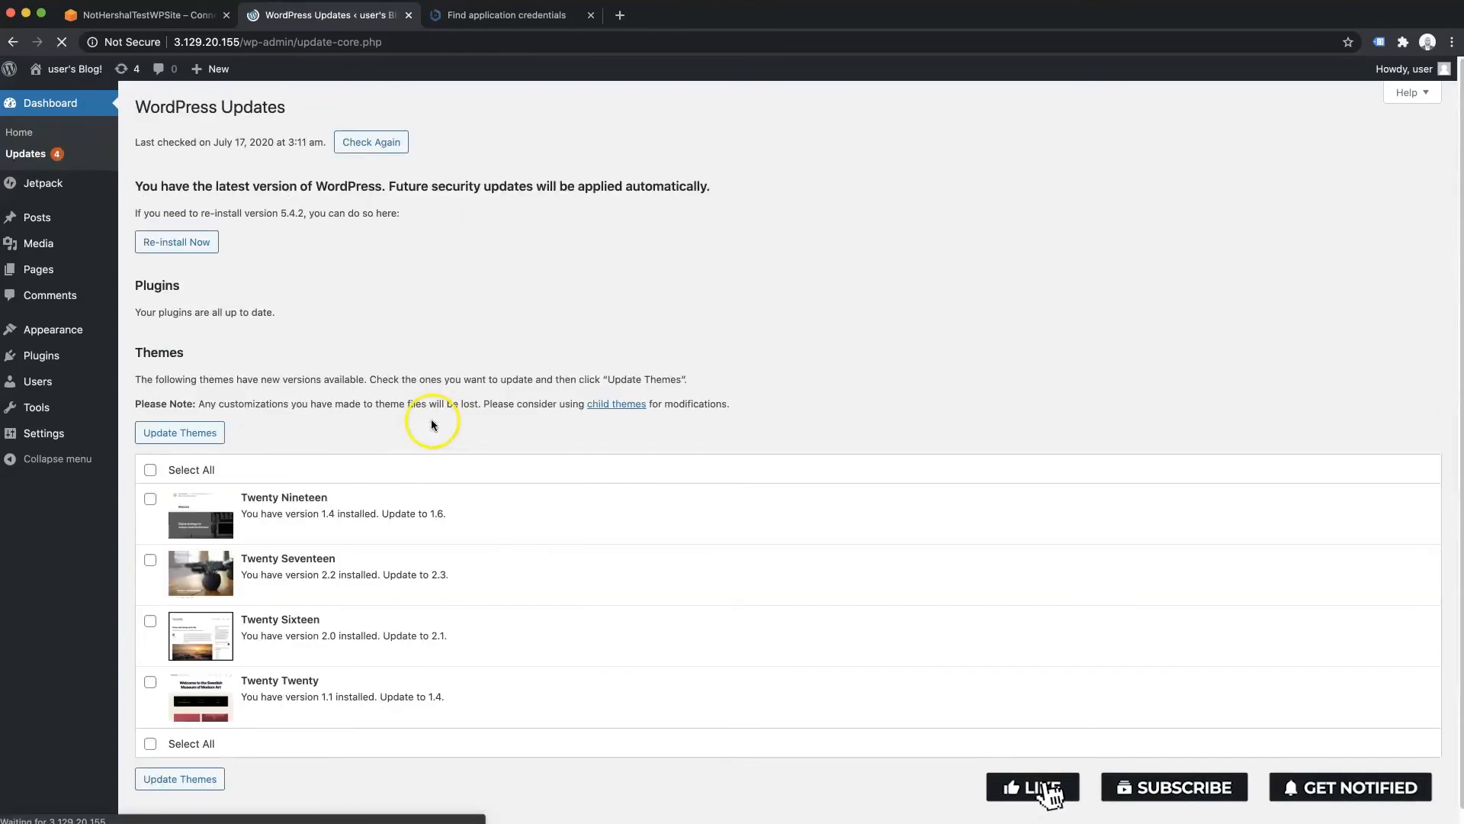
click(150, 469)
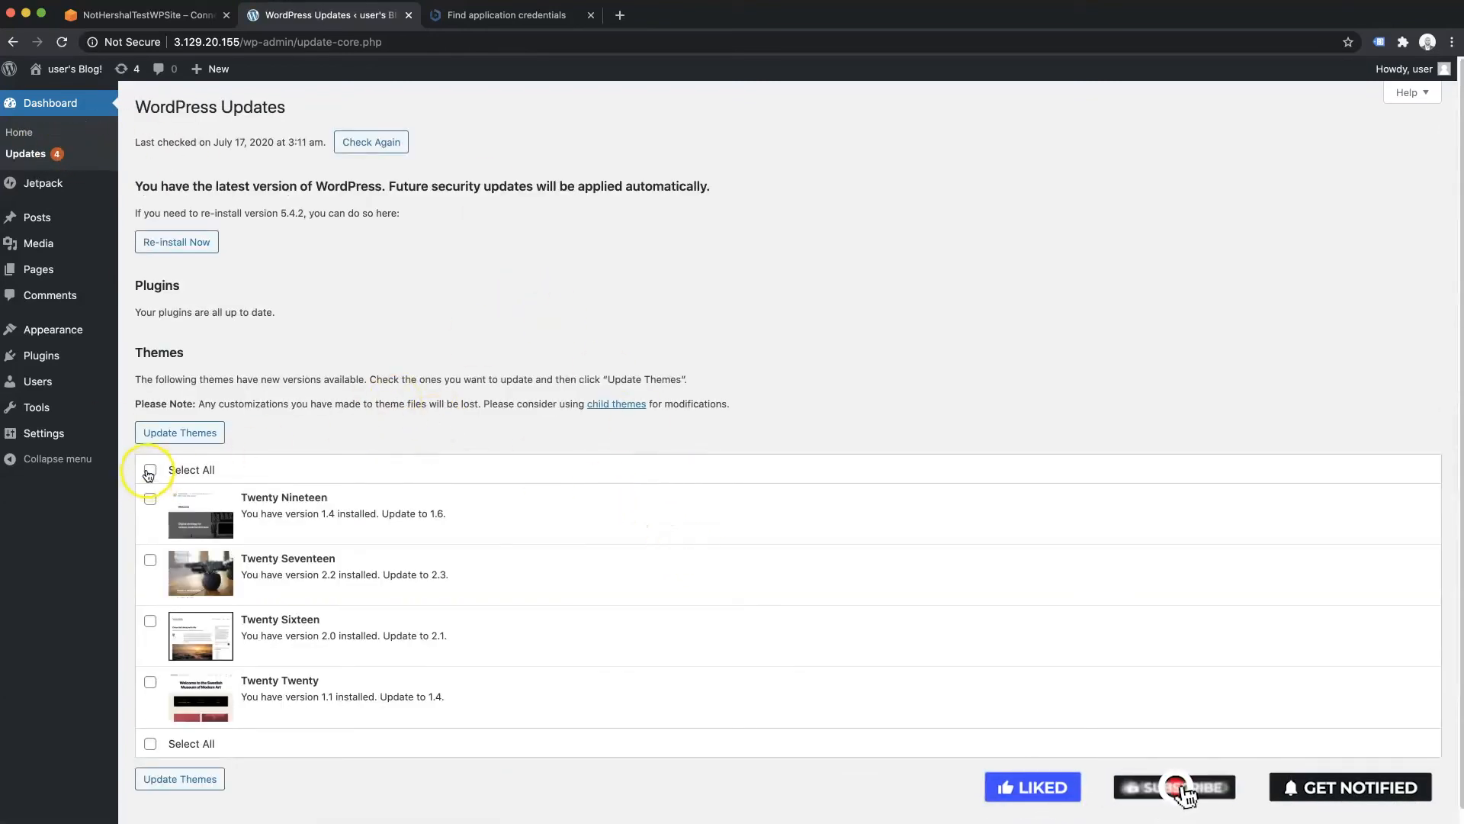
click(190, 433)
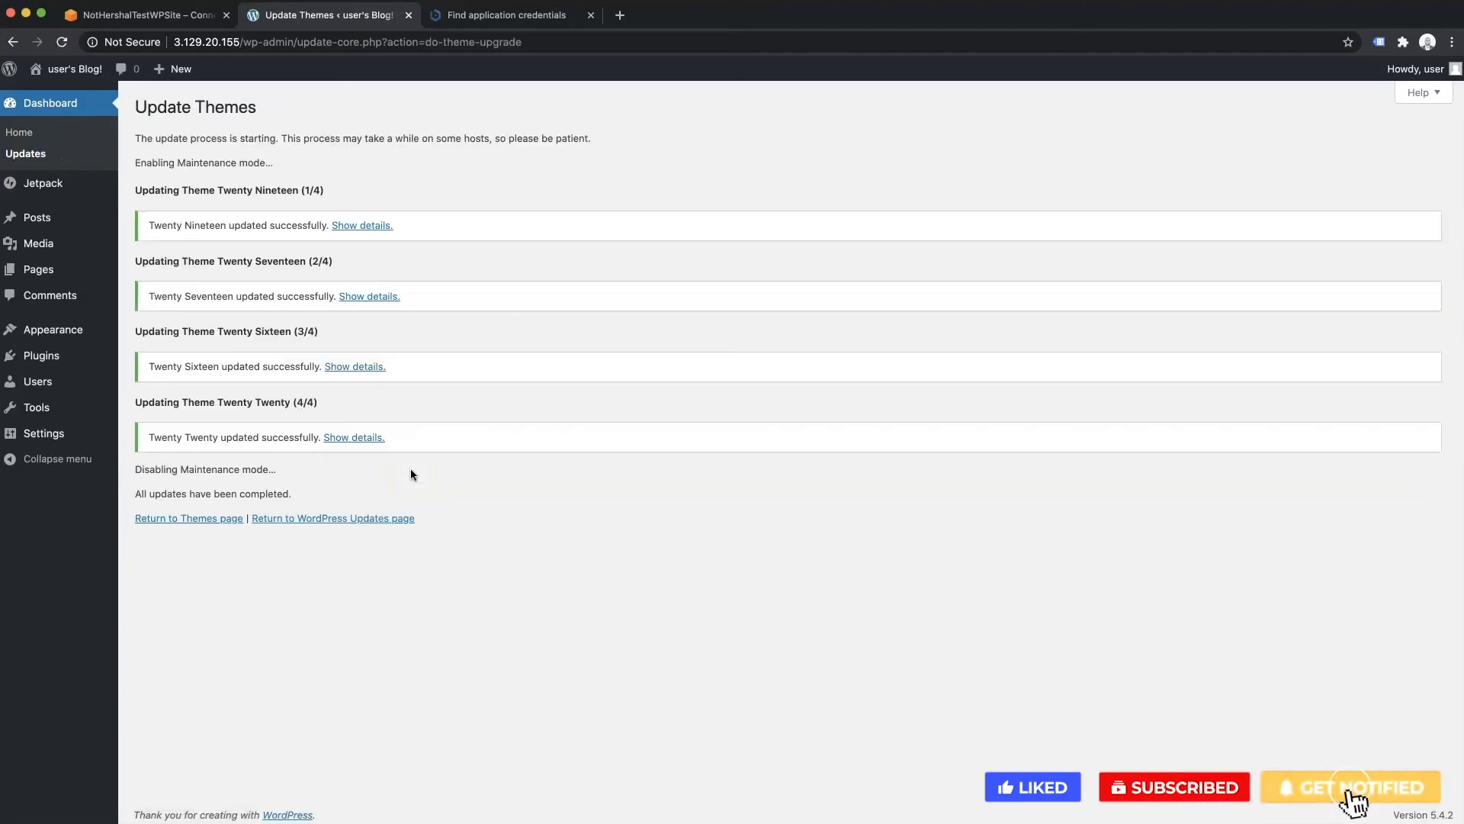
click(16, 135)
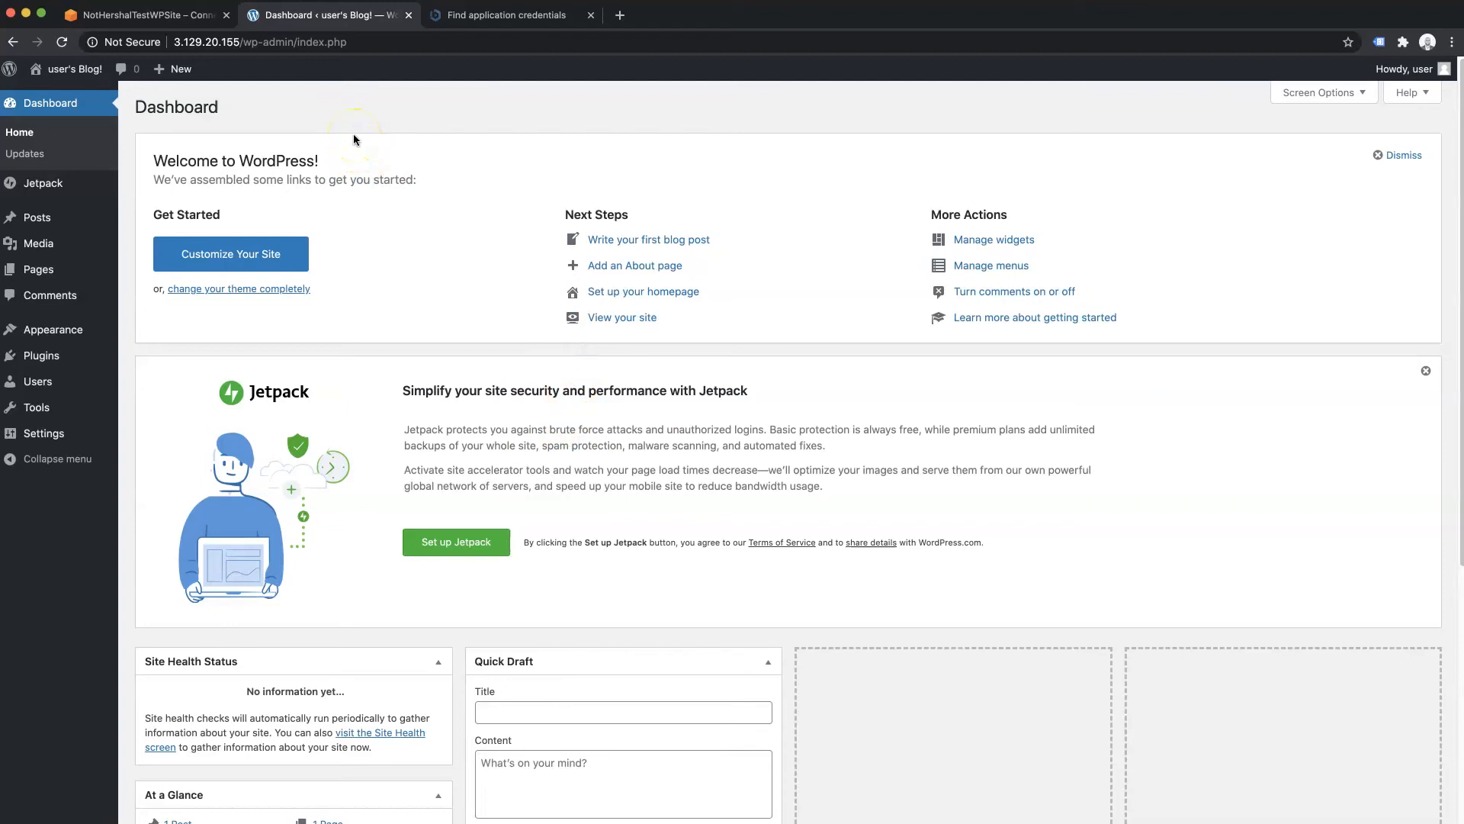
Visit the blog's front page, open its Bitnami information page and follow the quick guide for disabling the welcome page
mouse_move(70, 70)
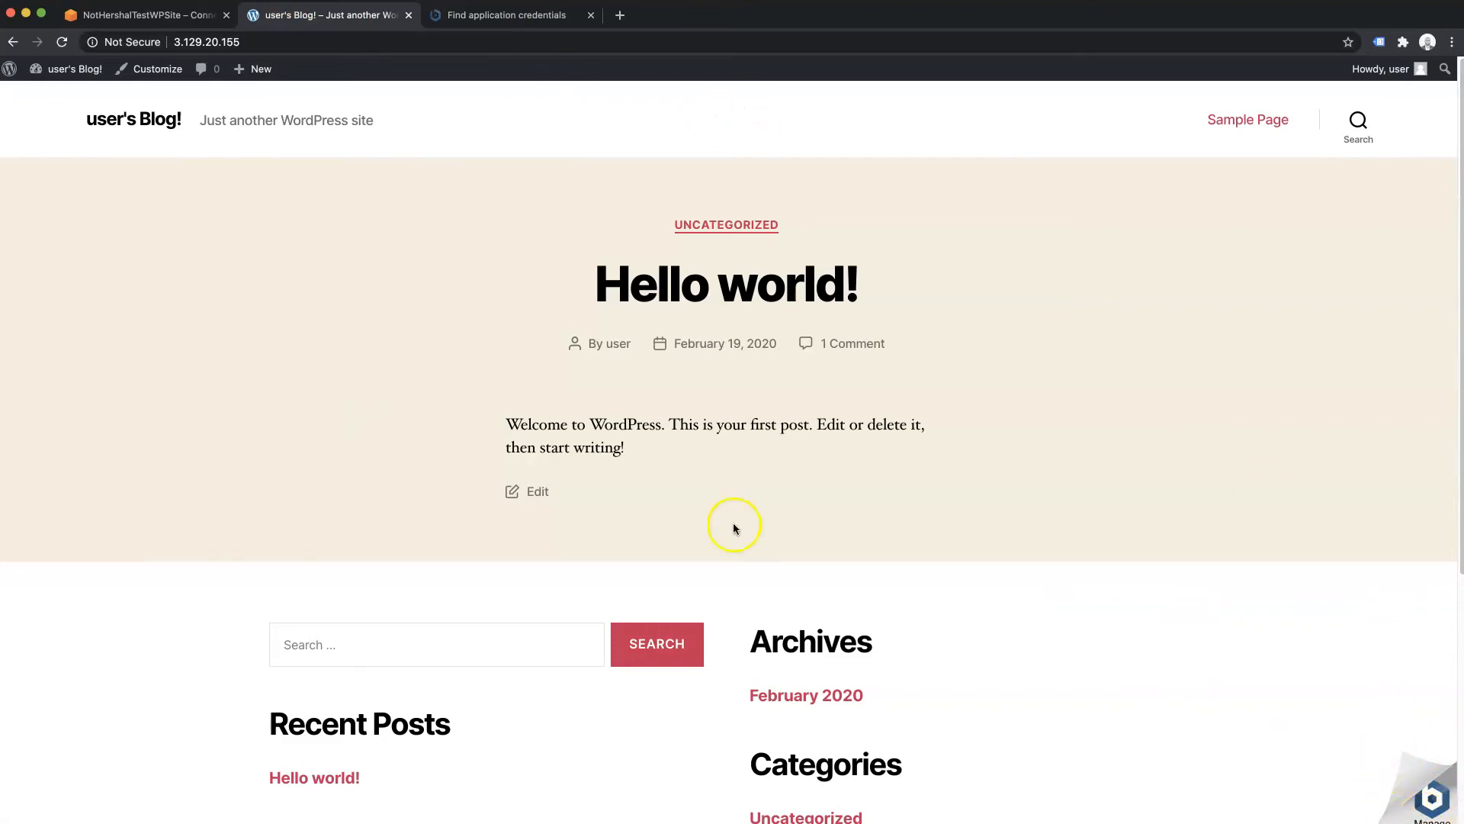
click(1432, 799)
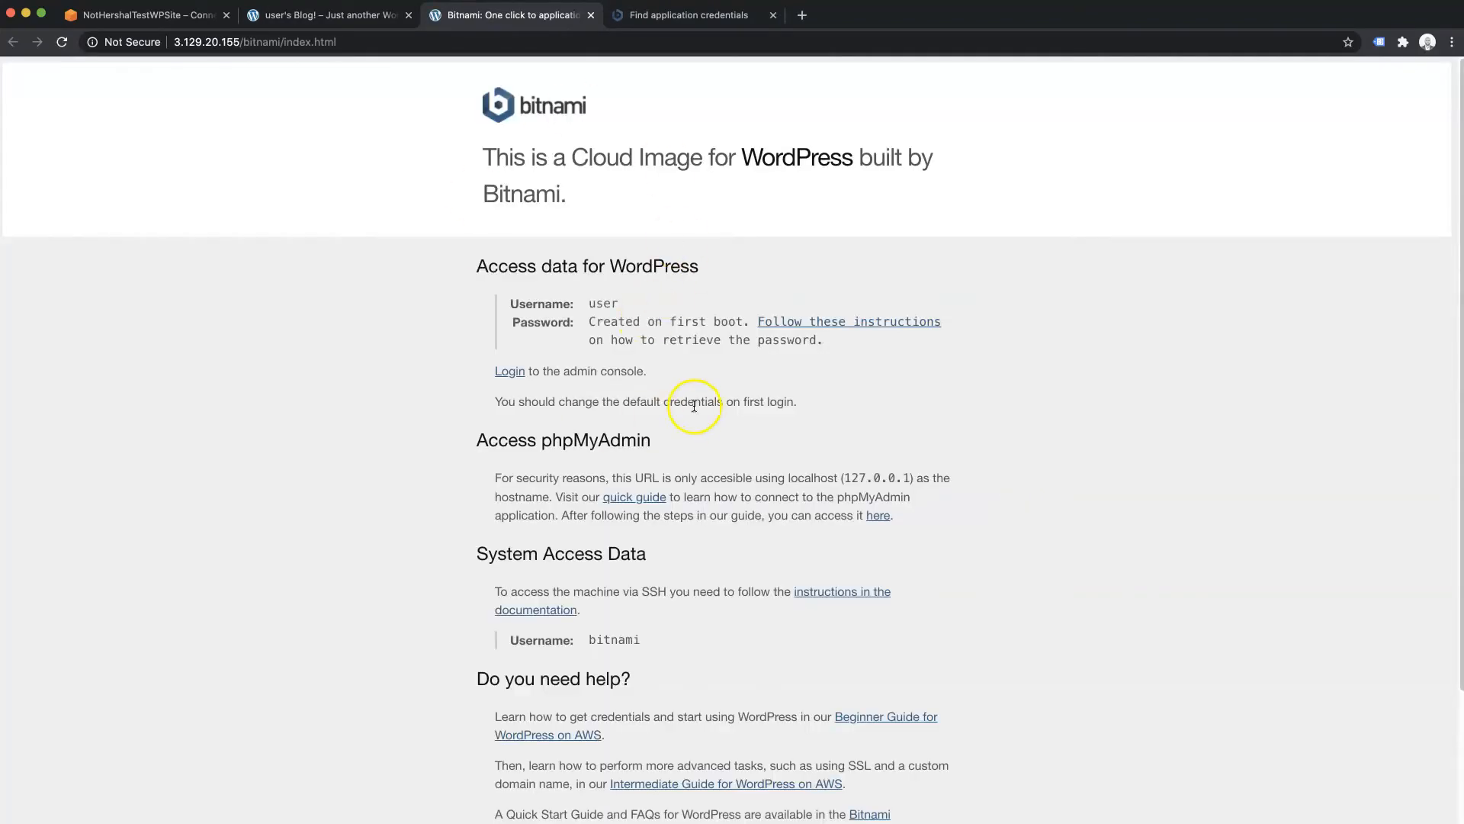
scroll(694, 407, down, 3)
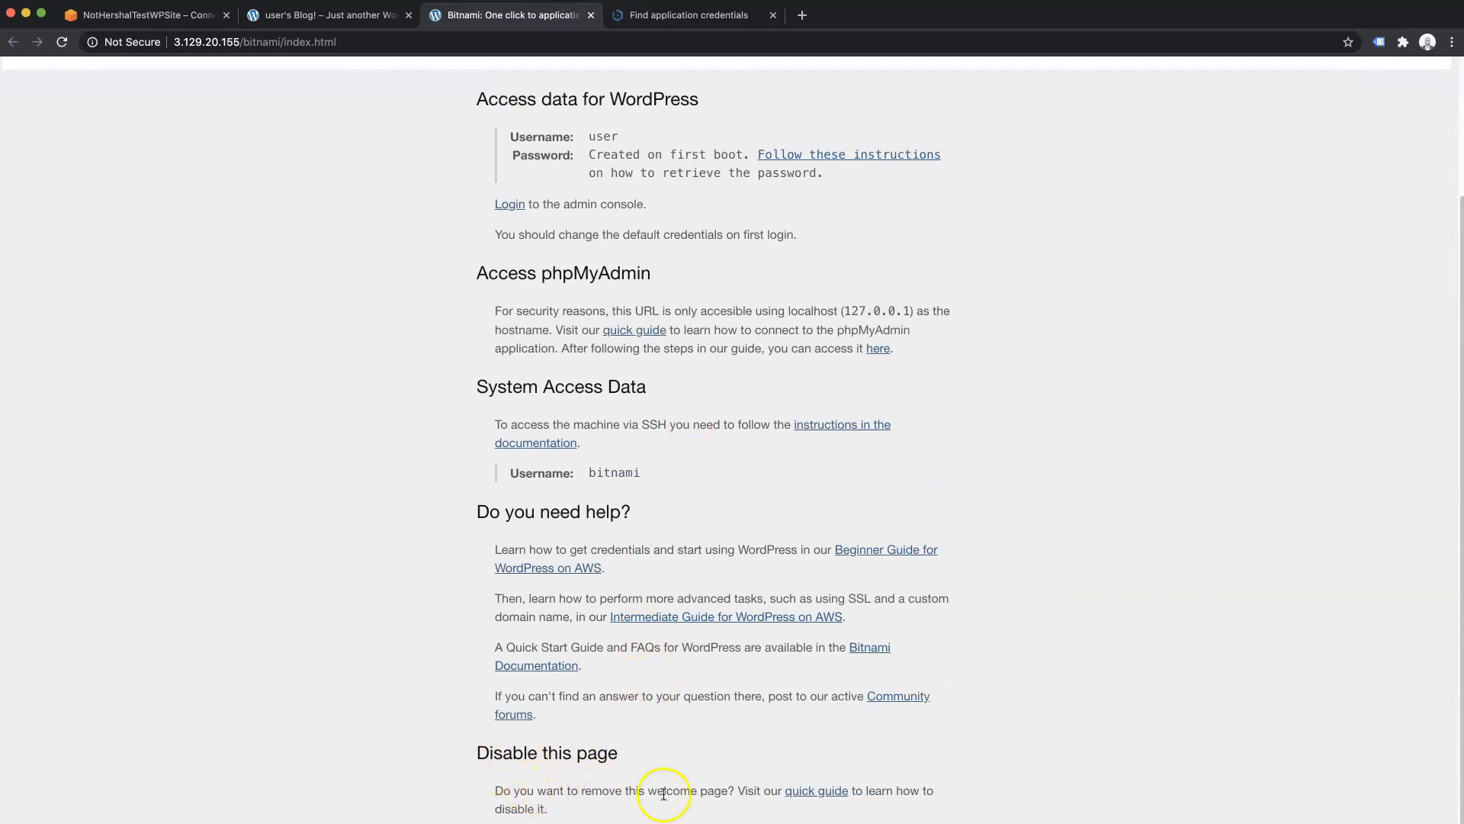
click(830, 793)
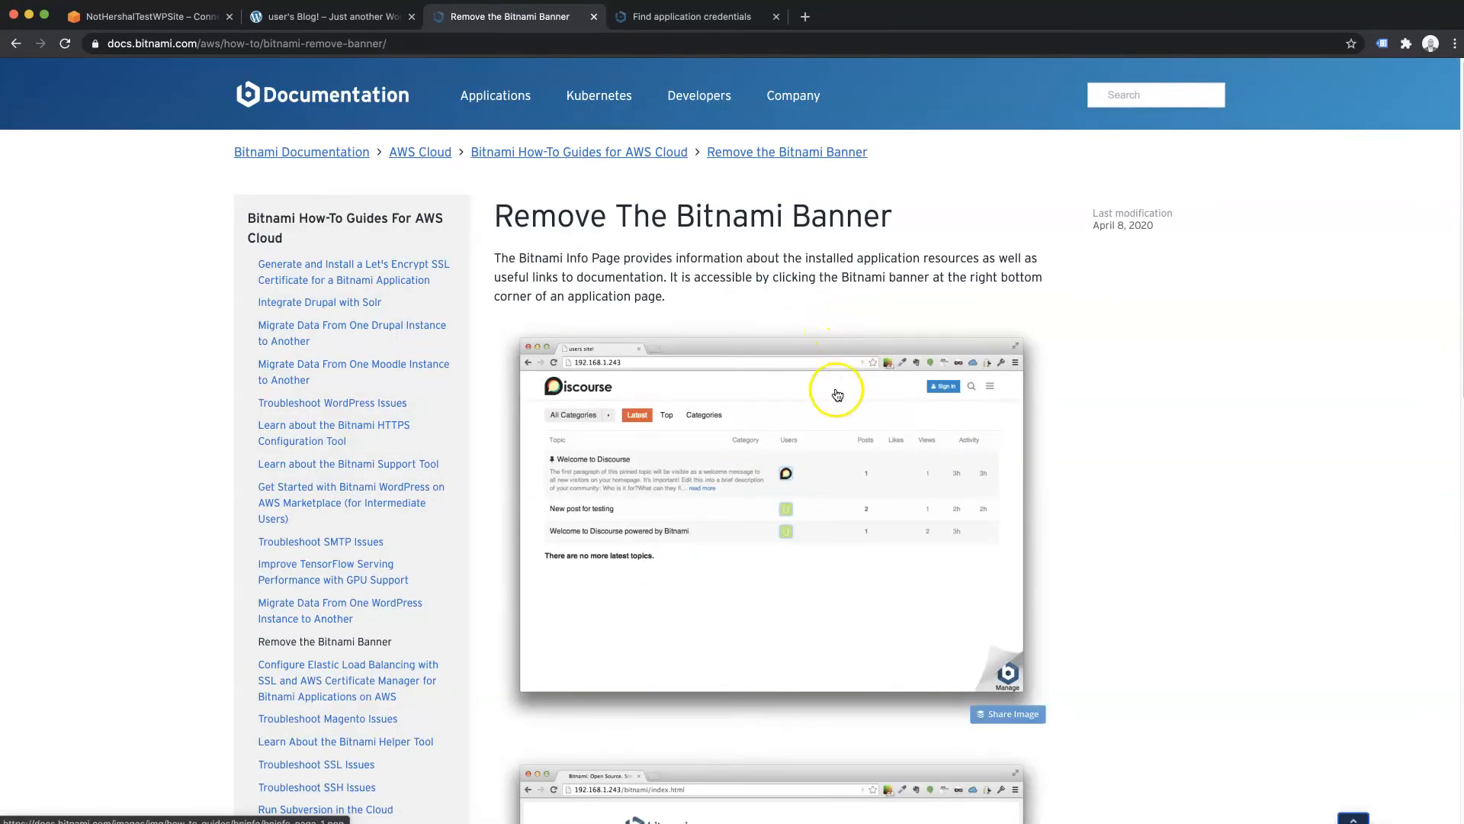
Copy the banner removal command sudo /opt/bitnami/apps/APPNAME/bnconfig --disable_banner 1 from the Bitnami guide
scroll(837, 393, down, 3)
scroll(837, 392, down, 8)
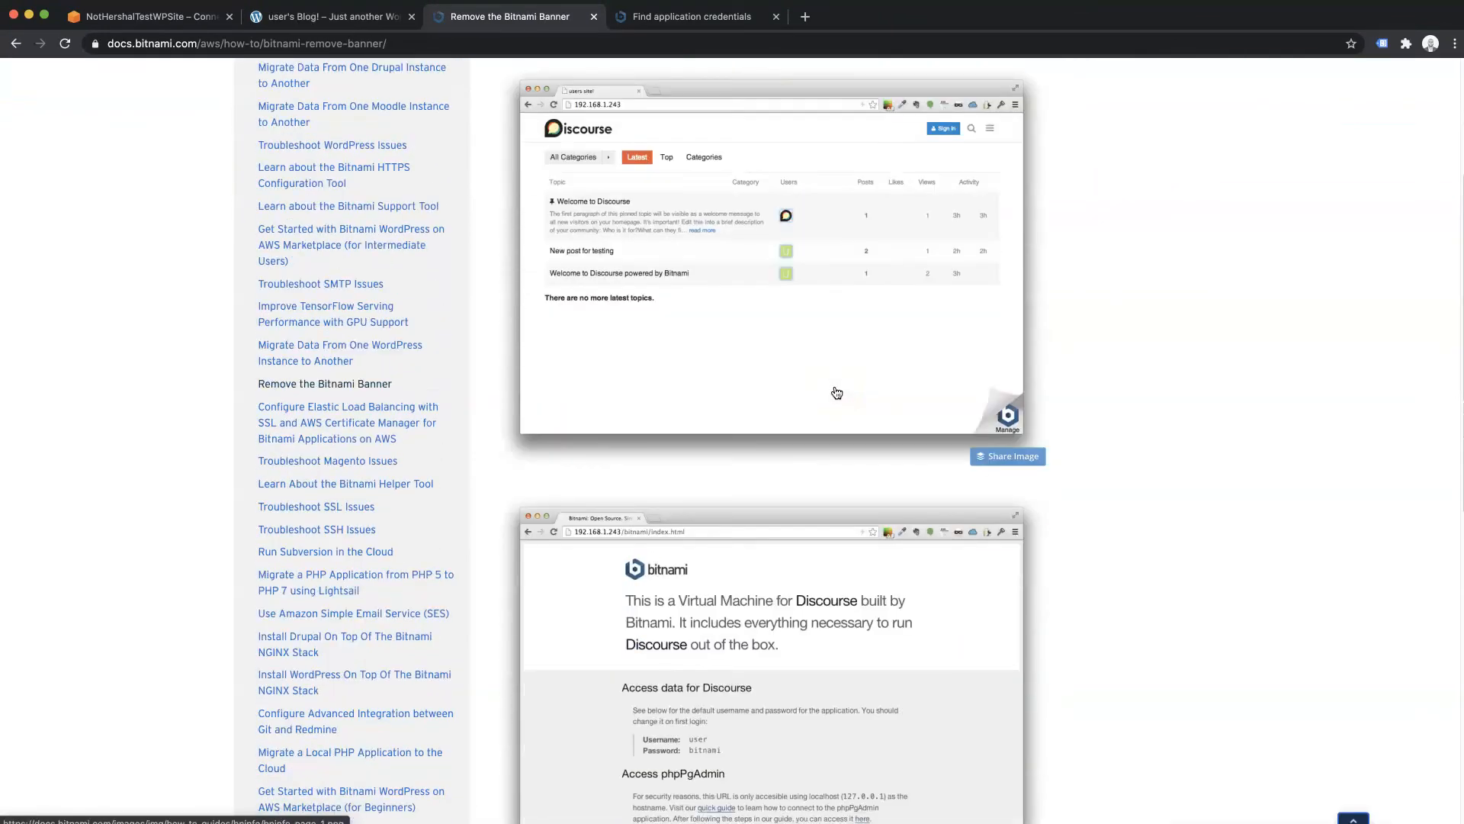
scroll(837, 393, down, 2)
scroll(837, 393, down, 3)
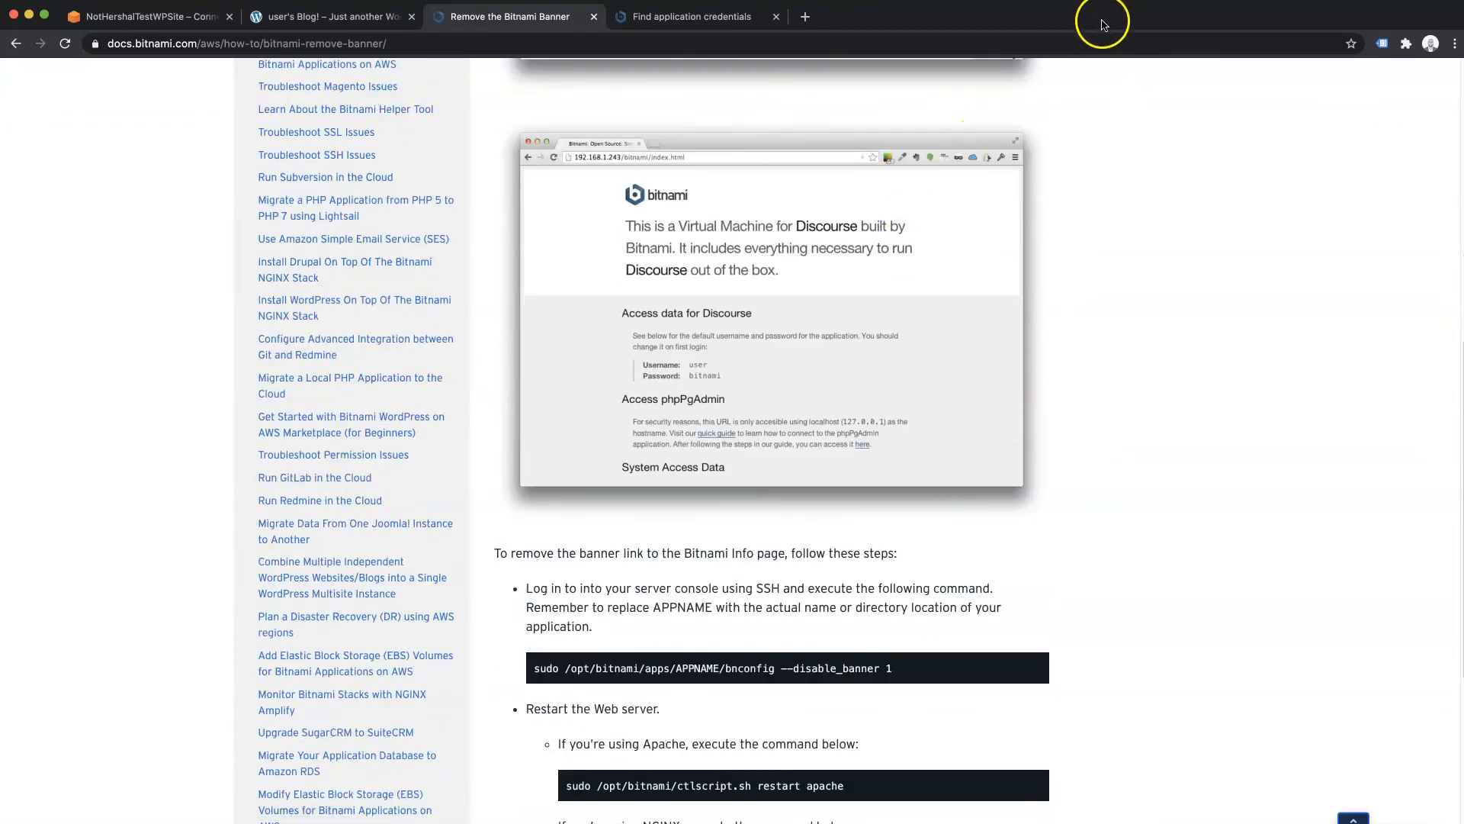
drag(1103, 23, 1098, 22)
scroll(797, 349, down, 1)
scroll(797, 349, down, 5)
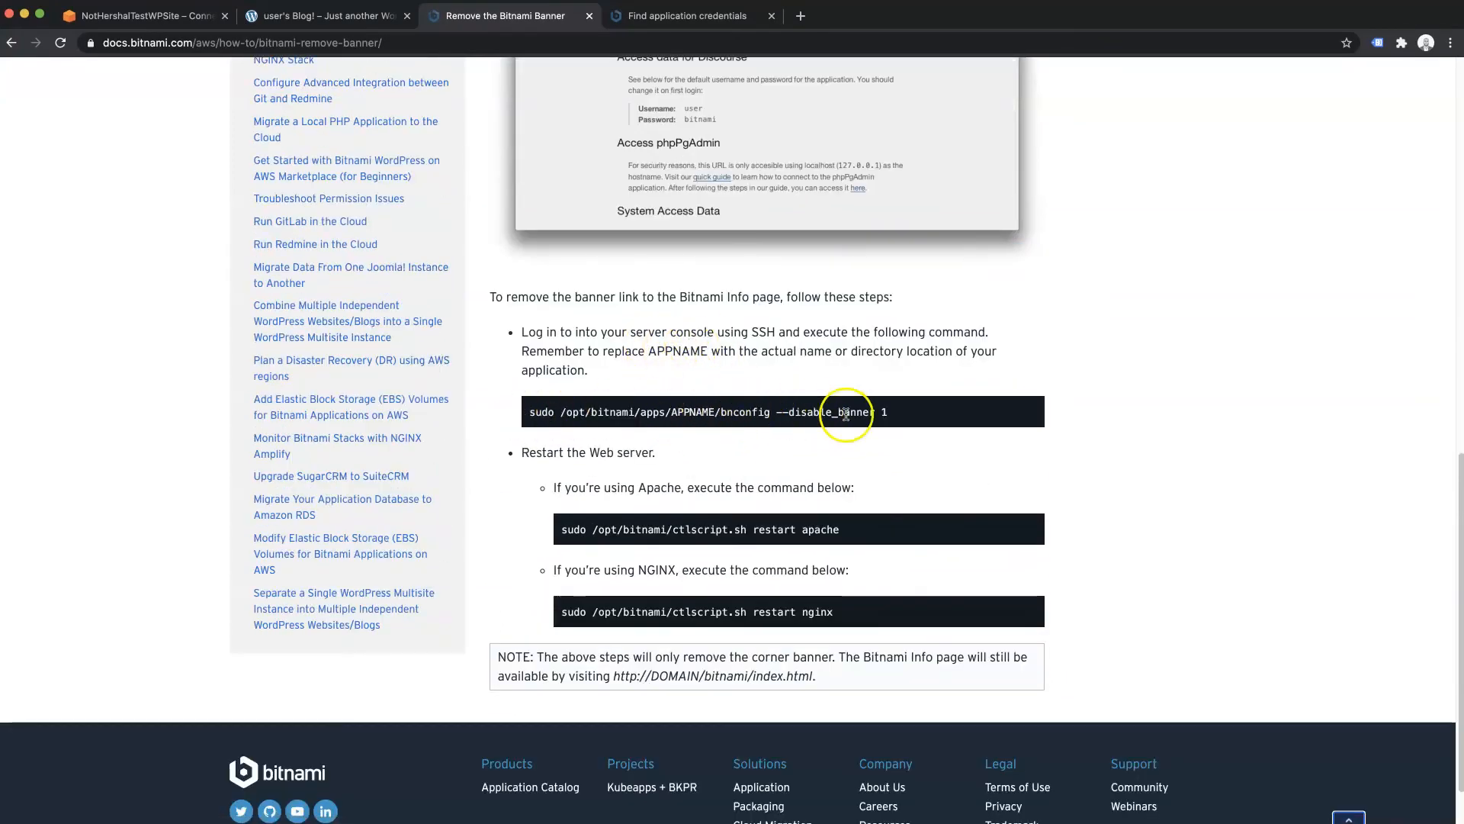
drag(891, 413, 532, 410)
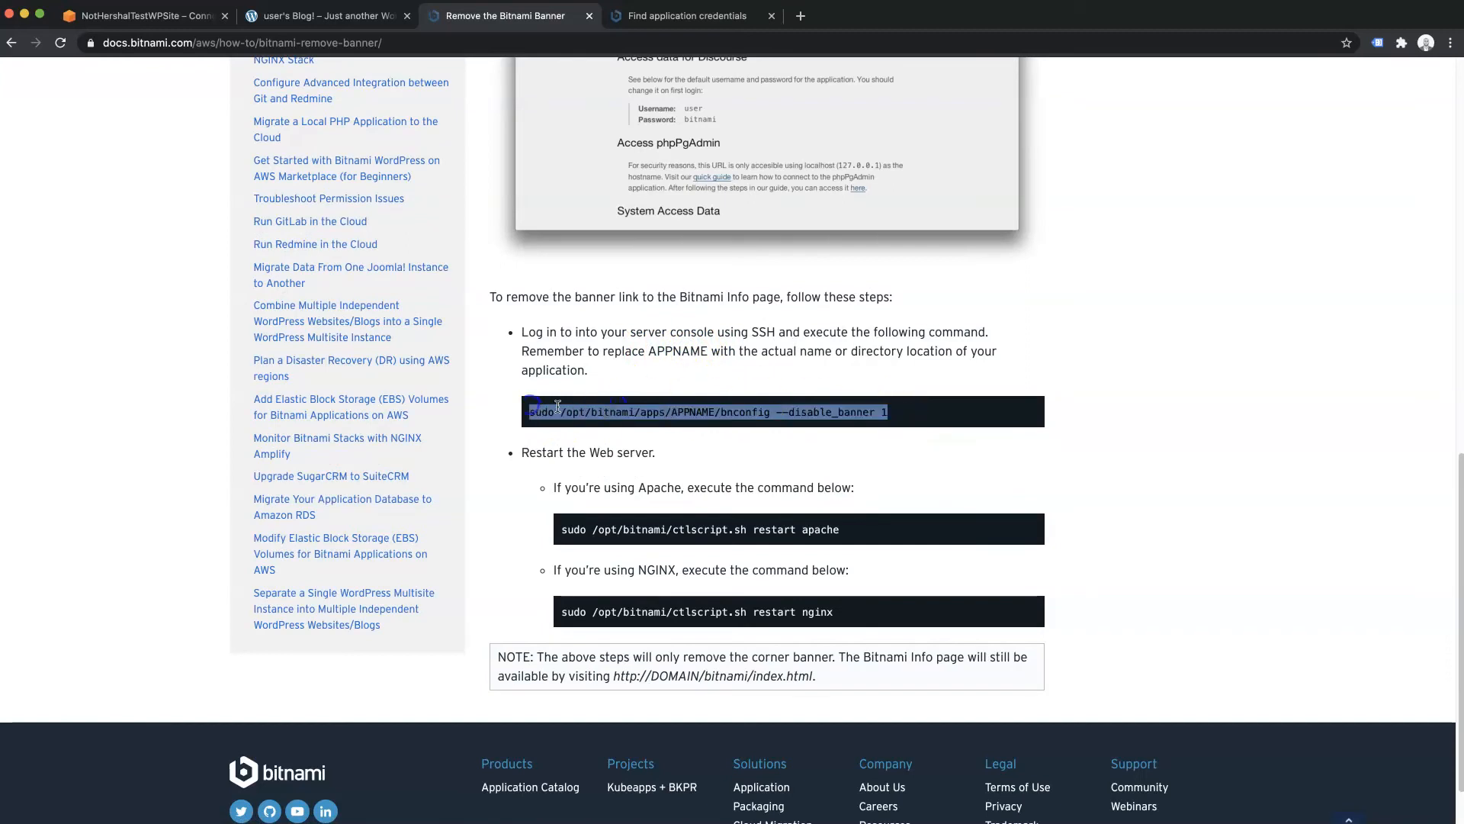
right_click(621, 420)
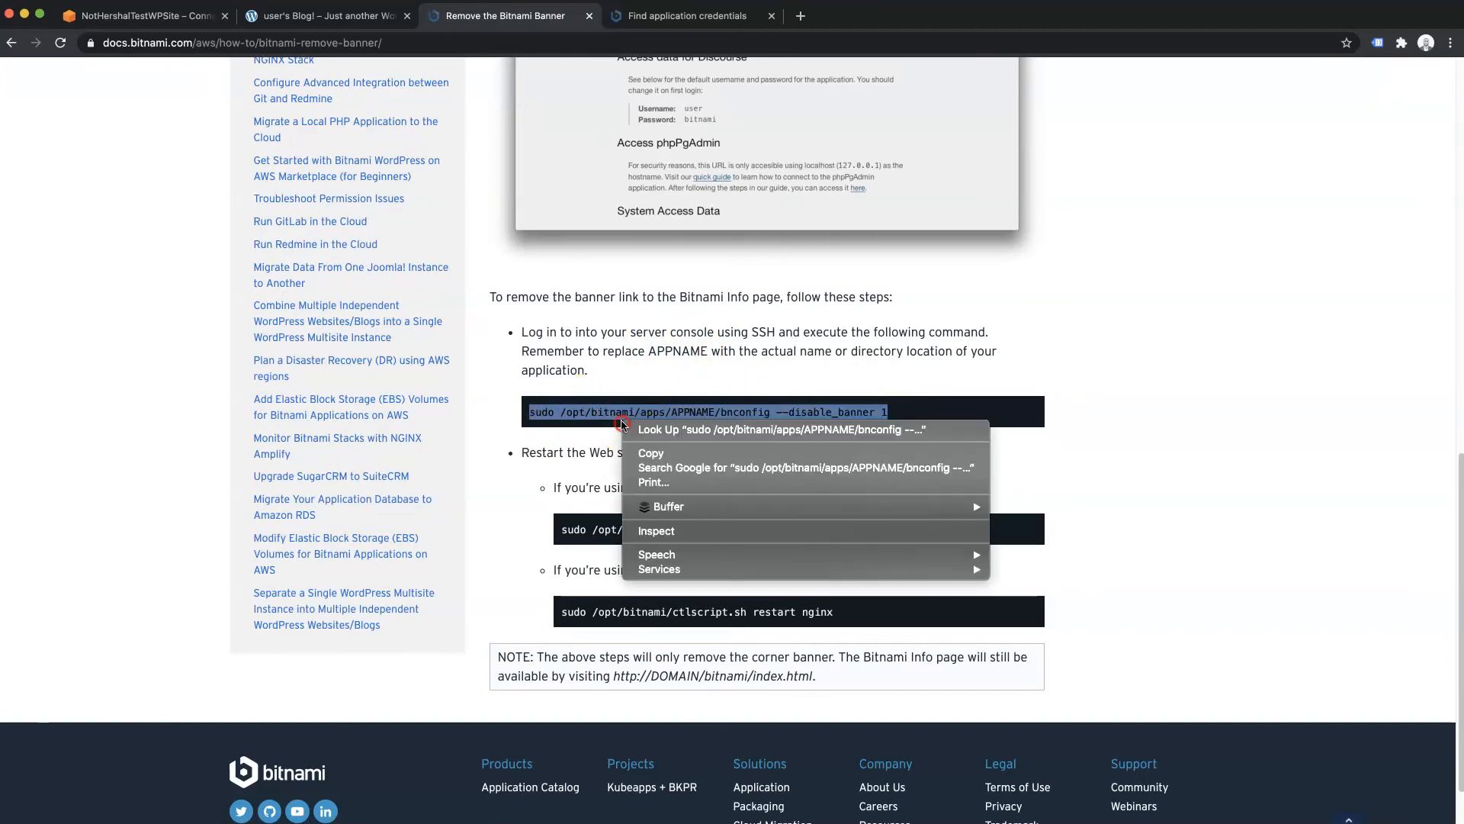
click(652, 454)
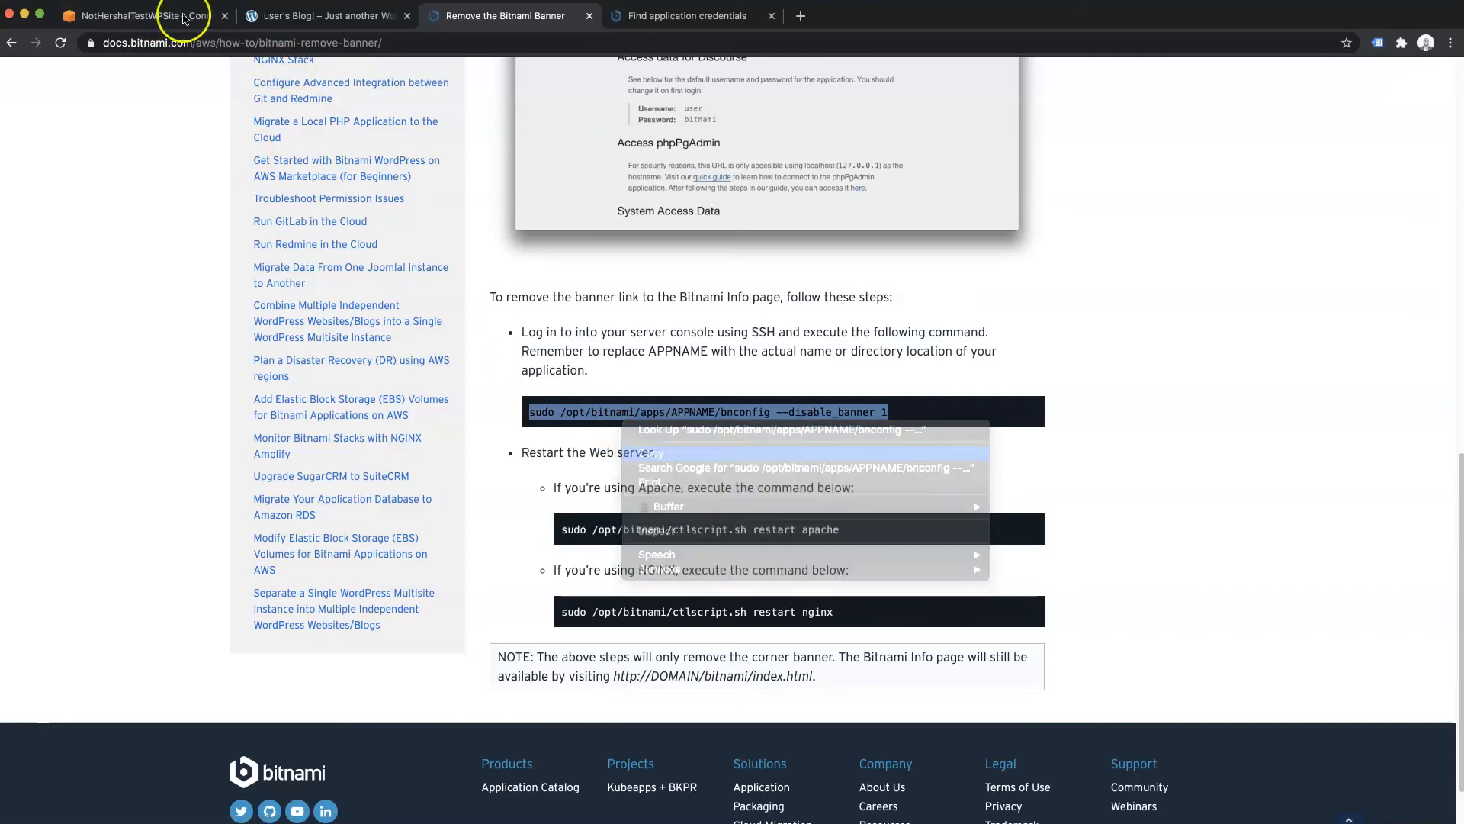
Open a new SSH terminal for the Lightsail instance and paste the banner removal command at its prompt
click(131, 16)
click(582, 479)
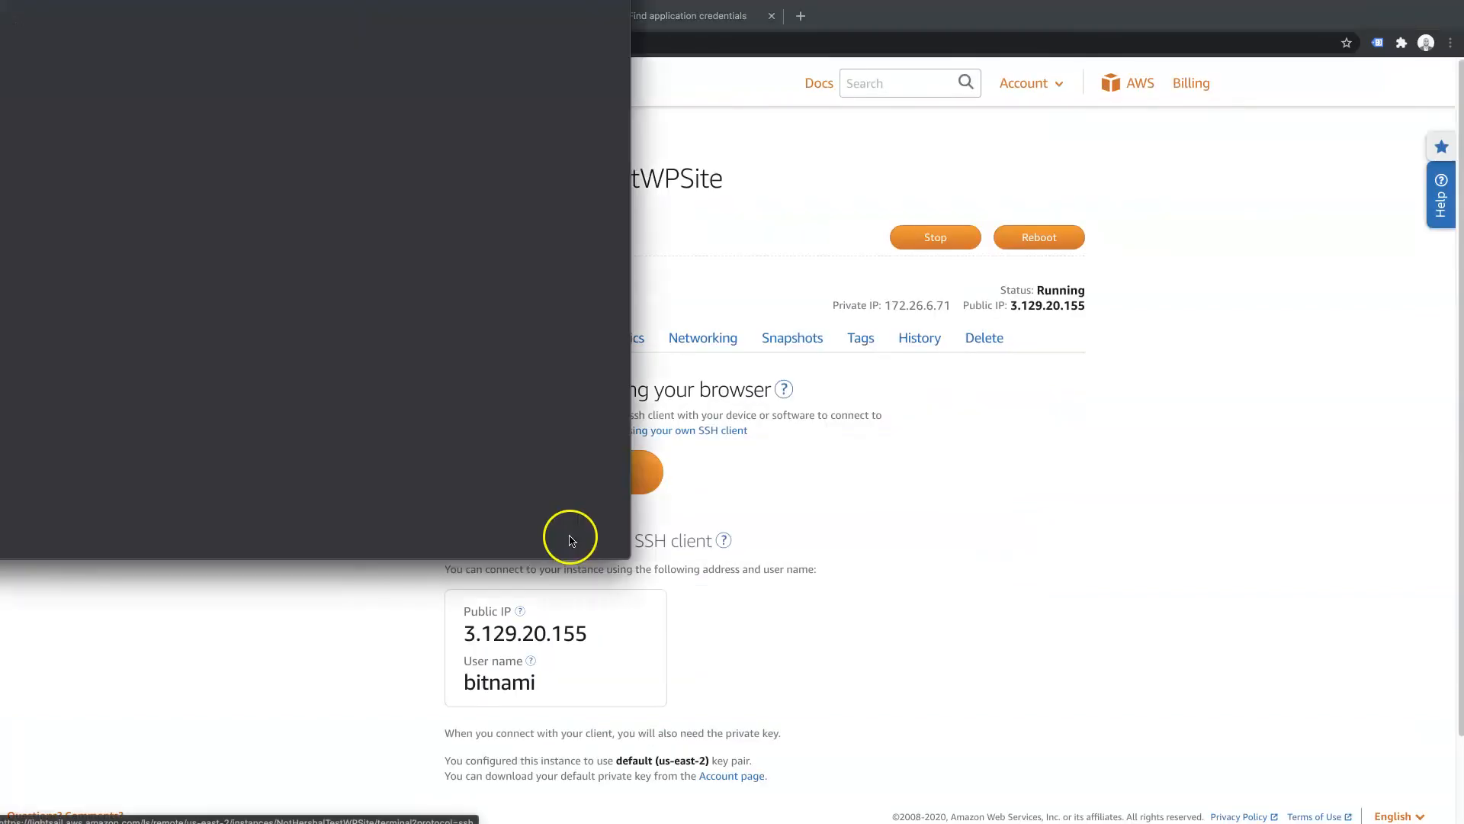
drag(334, 0, 867, 69)
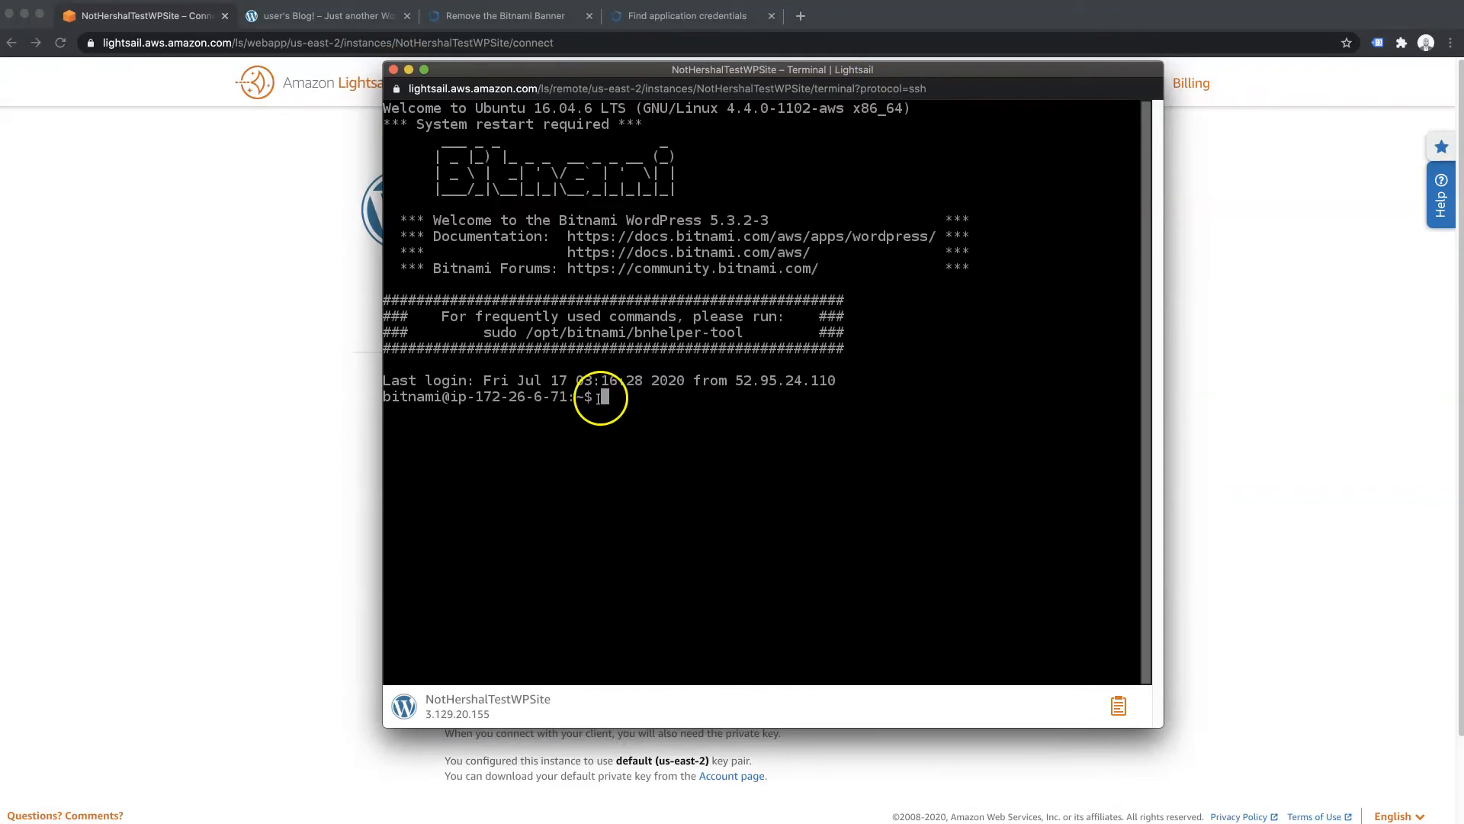
right_click(601, 397)
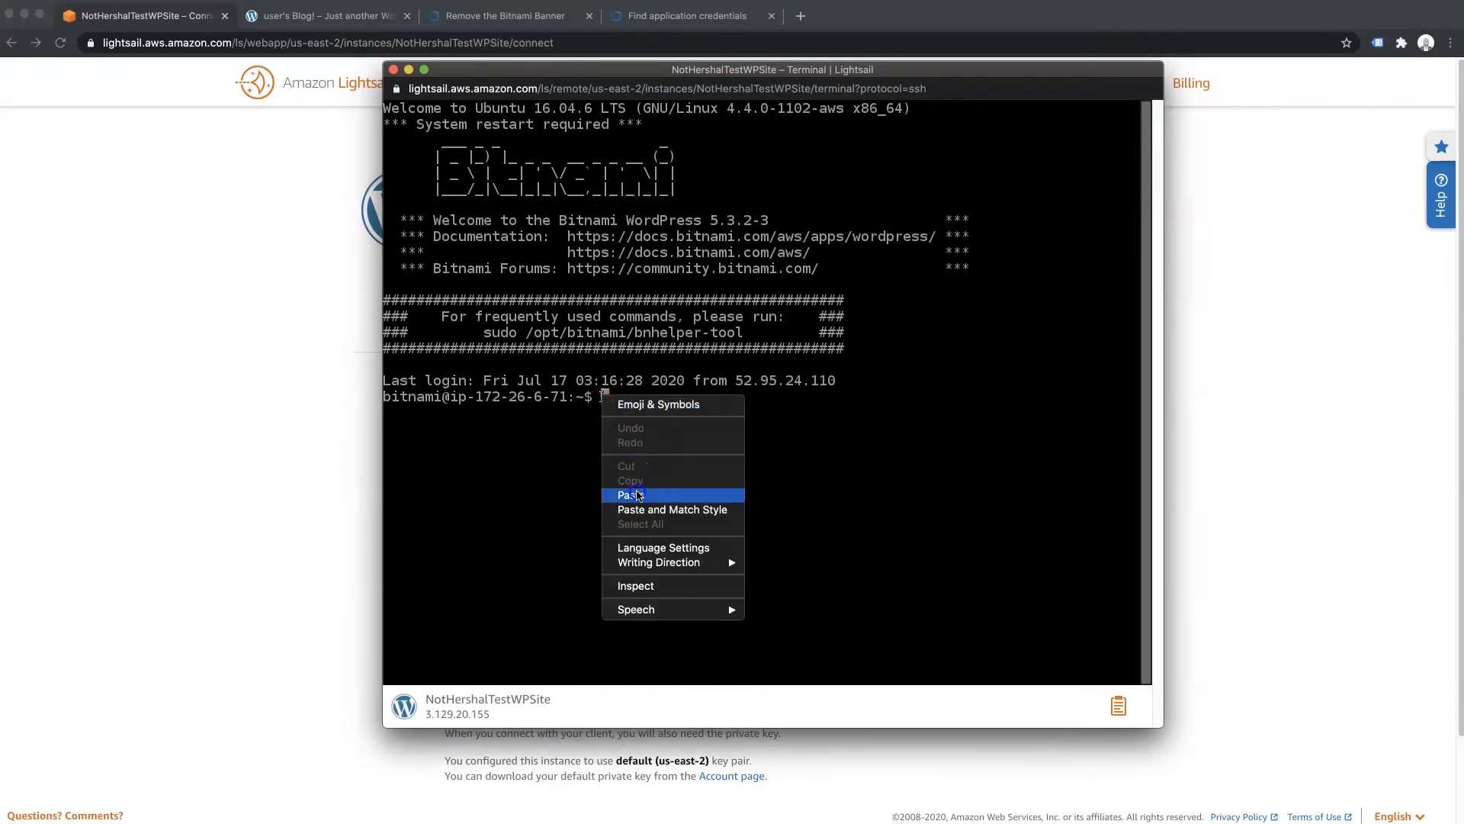
click(640, 492)
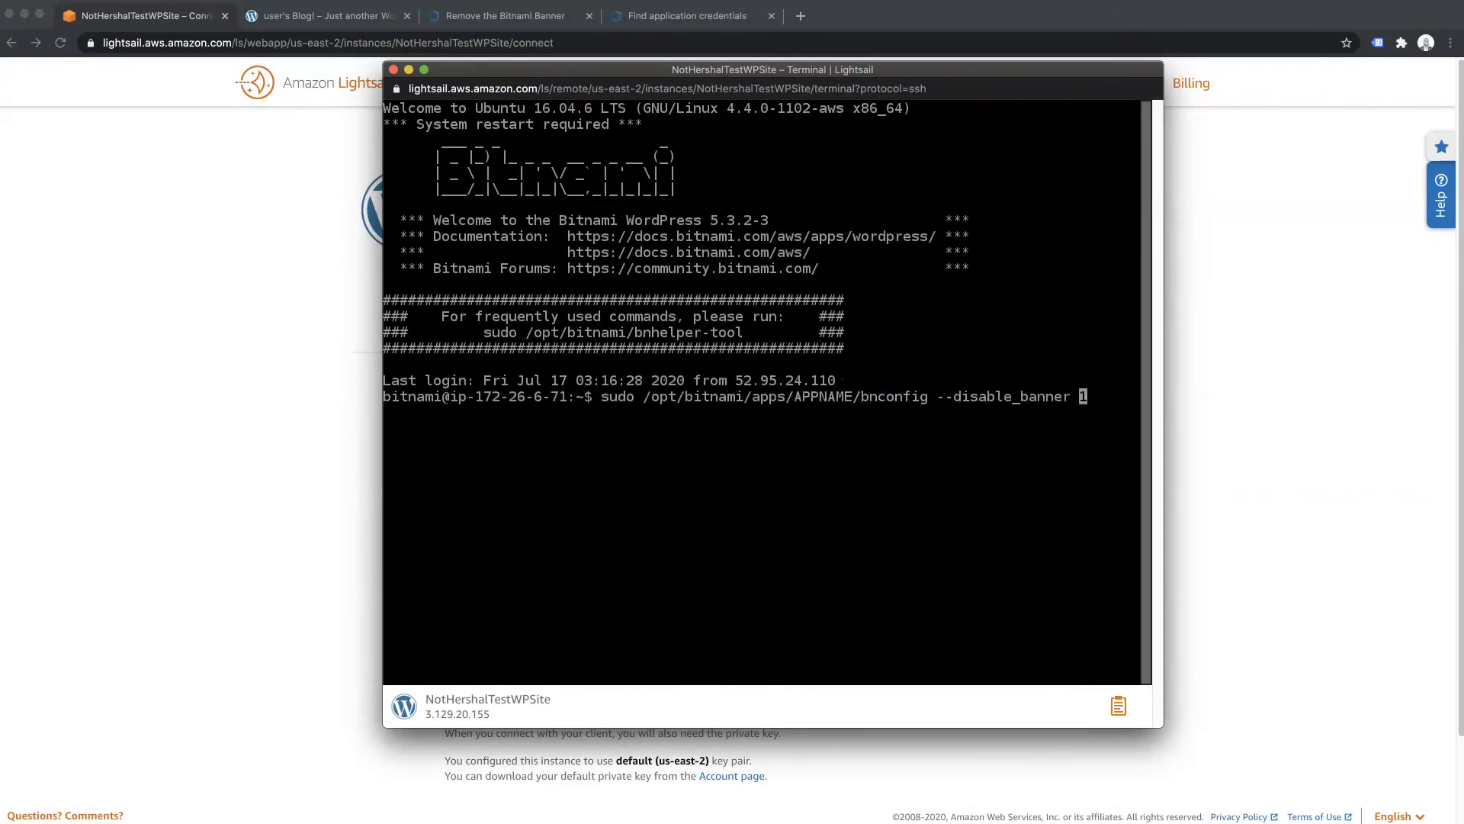
Replace APPNAME with wordpress in the pasted command and run sudo /opt/bitnami/apps/wordpress/bnconfig --disable_banner 1
key(Delete)
key(BackSpace)
key(BackSpace)
key(BackSpace)
key(BackSpace)
key(BackSpace)
key(BackSpace)
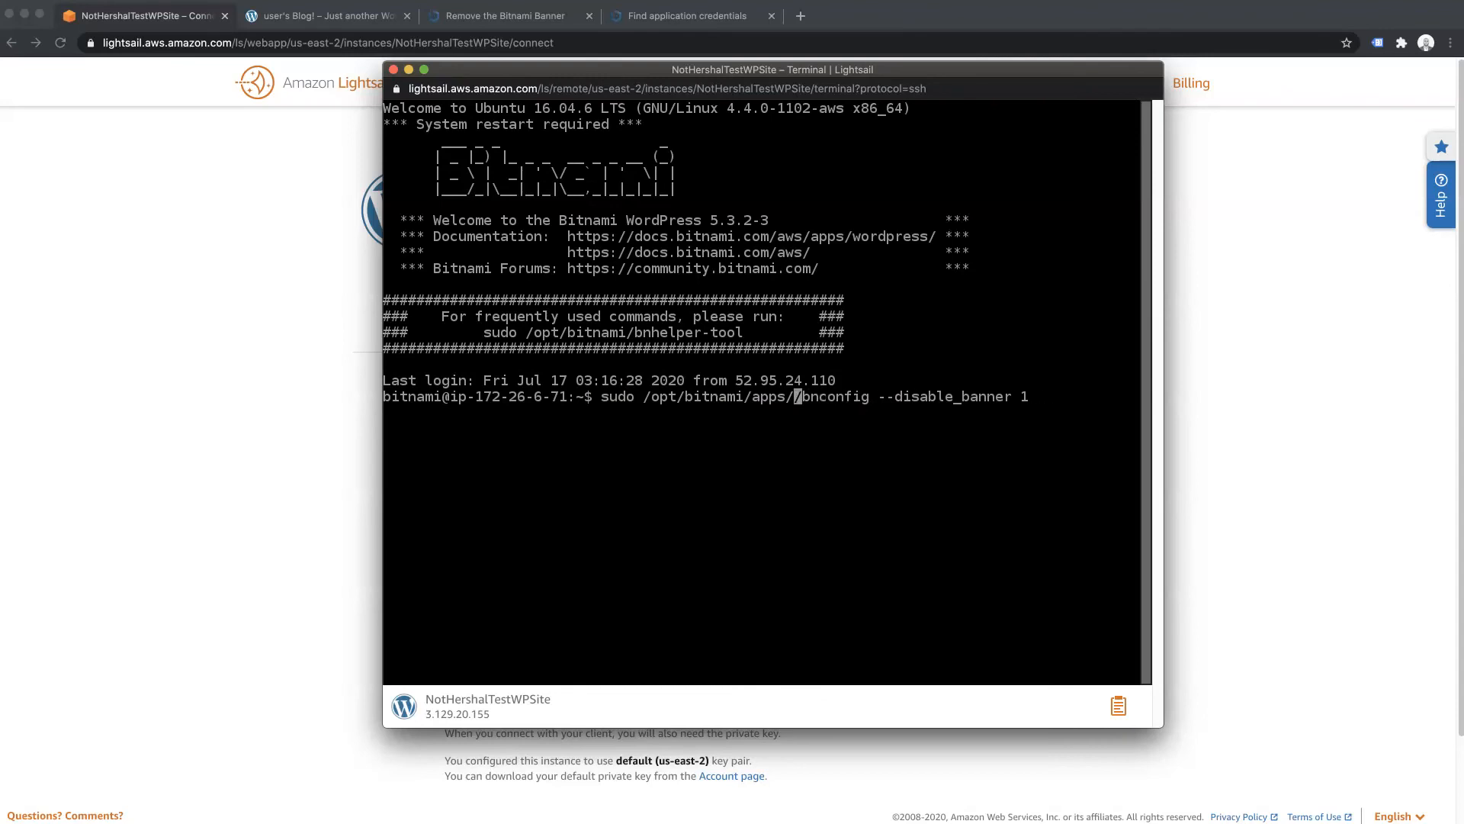
text(wordpress)
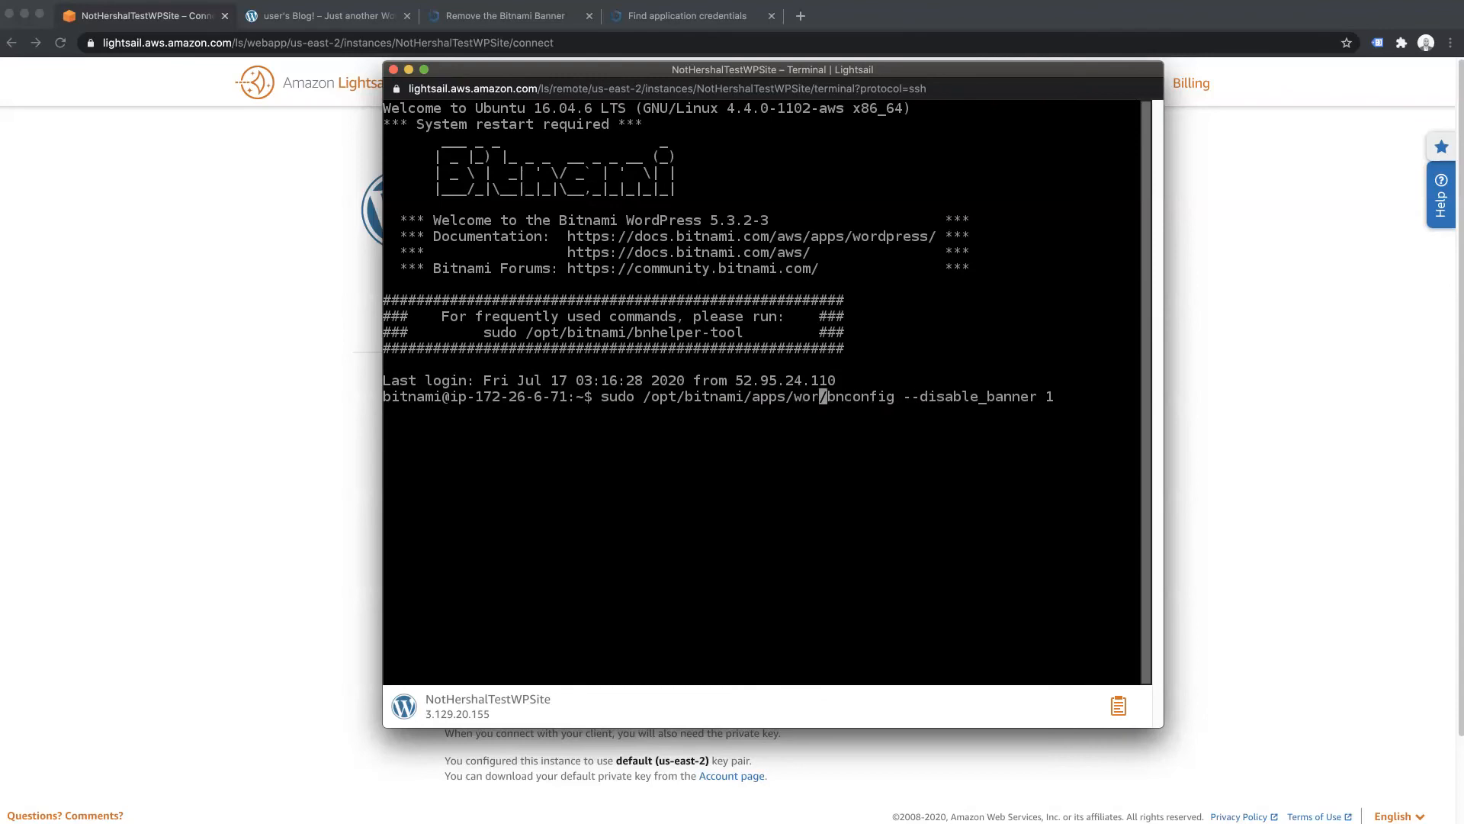
key(Return)
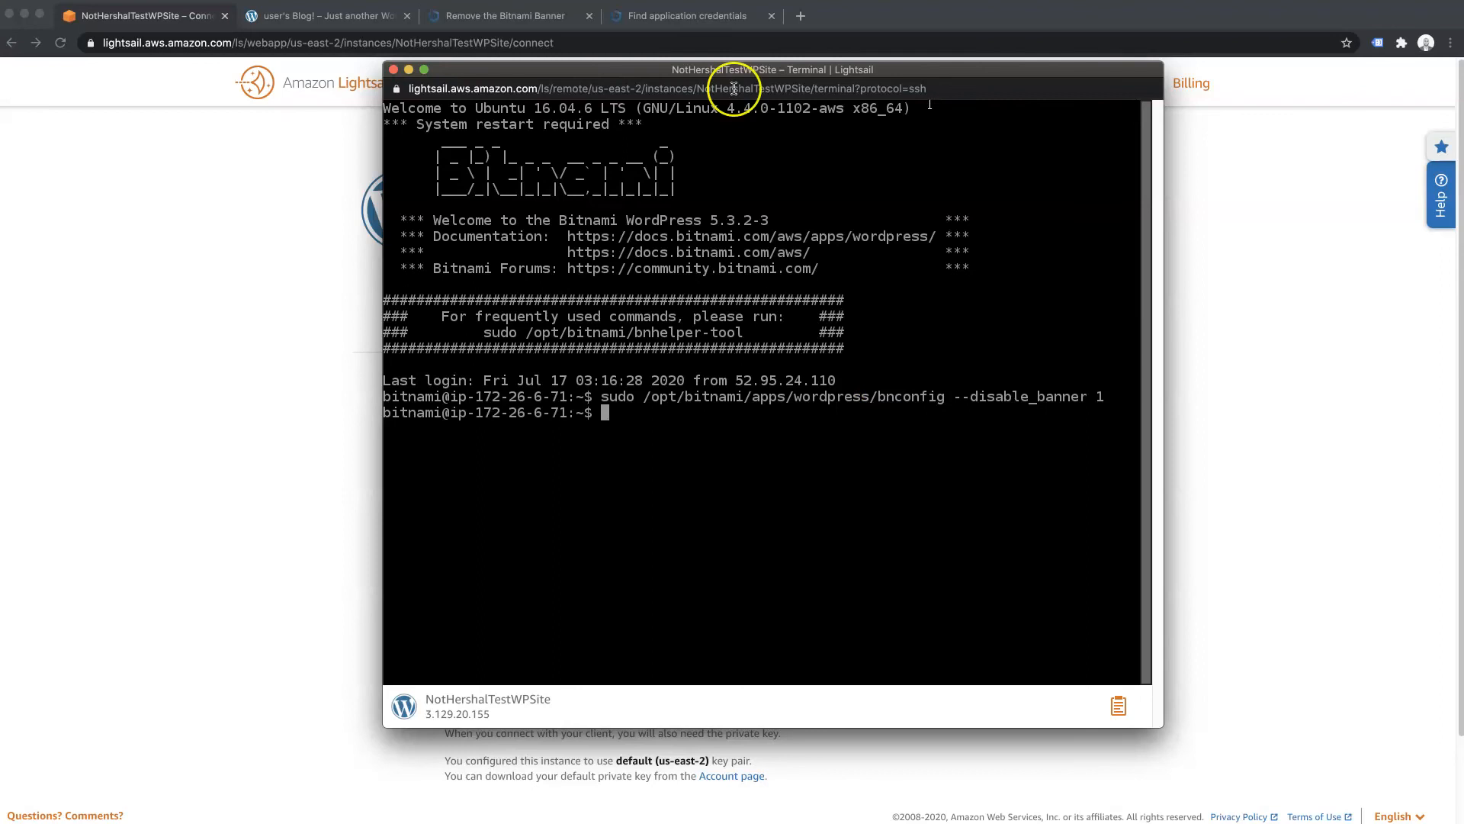
Leave the terminal and reload the blog's home page to check for the Bitnami banner
click(216, 287)
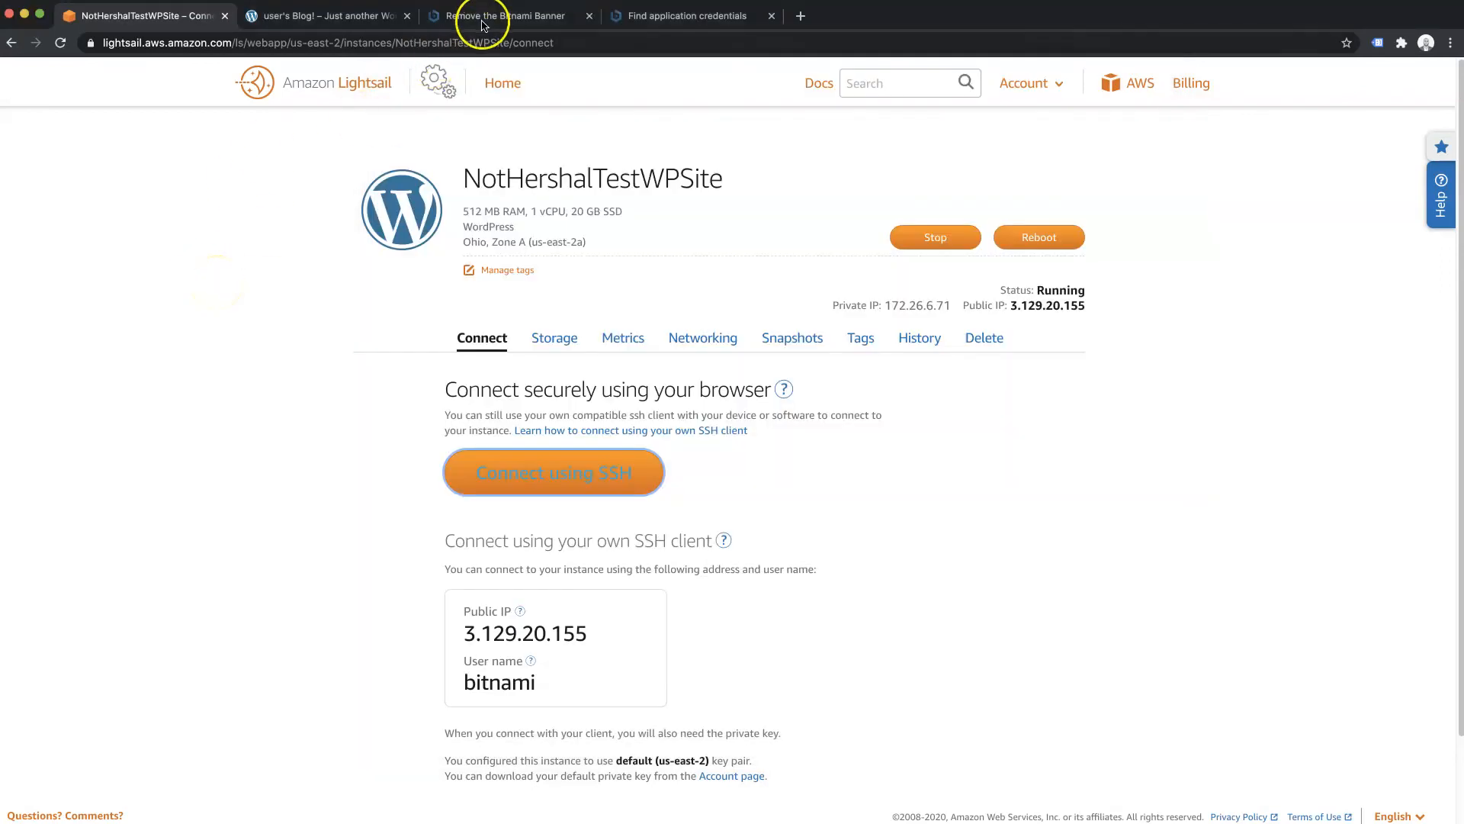
click(336, 21)
click(61, 43)
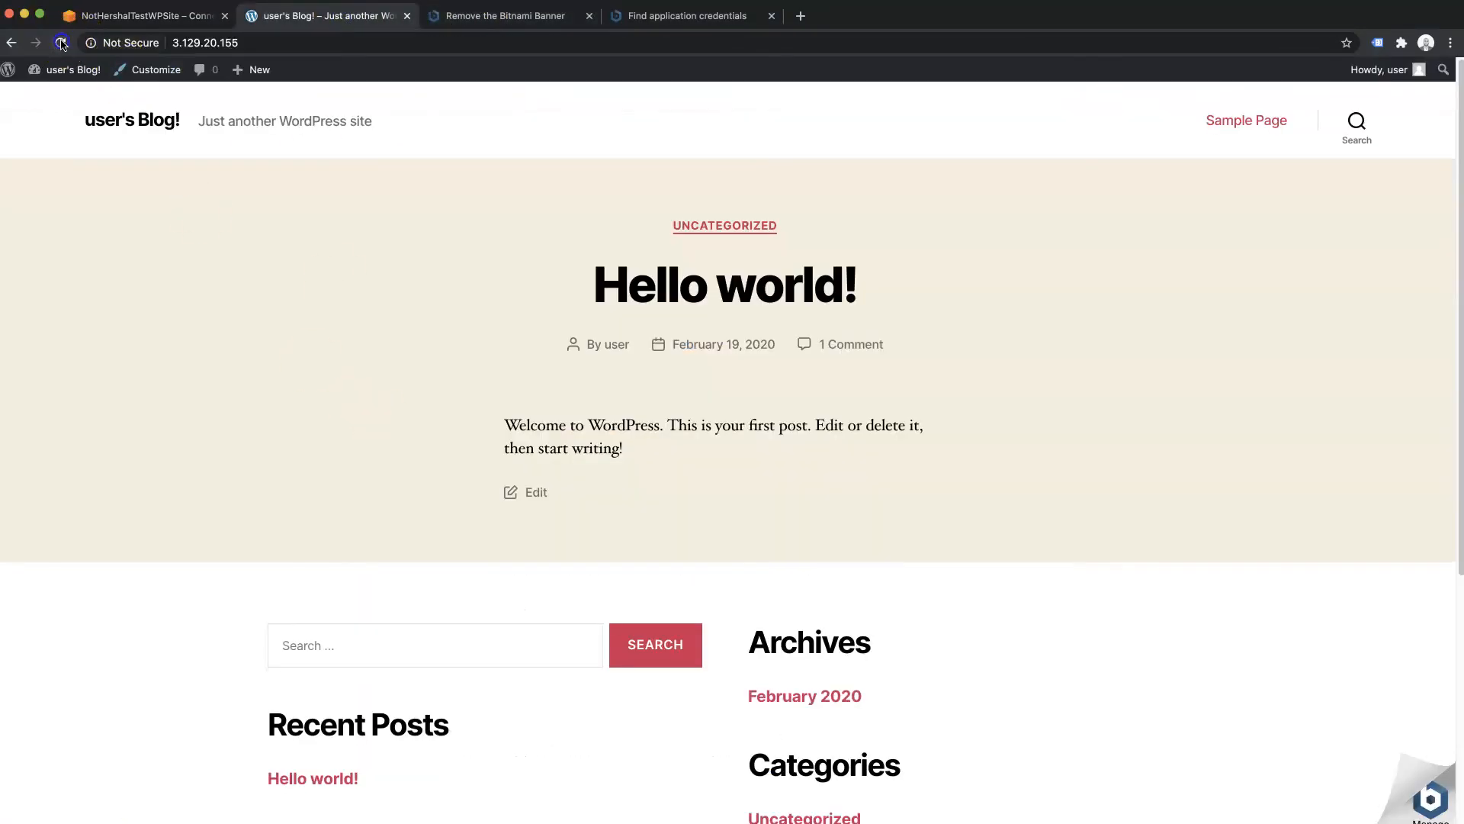